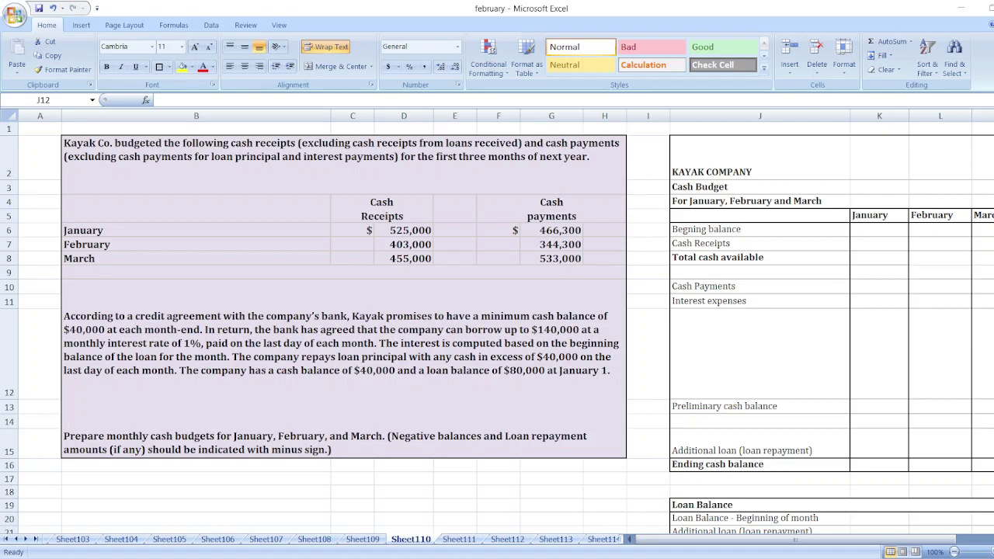
Step: Enter January's beginning balance $40,000 and cash receipts $525,000
key("alt+Tab")
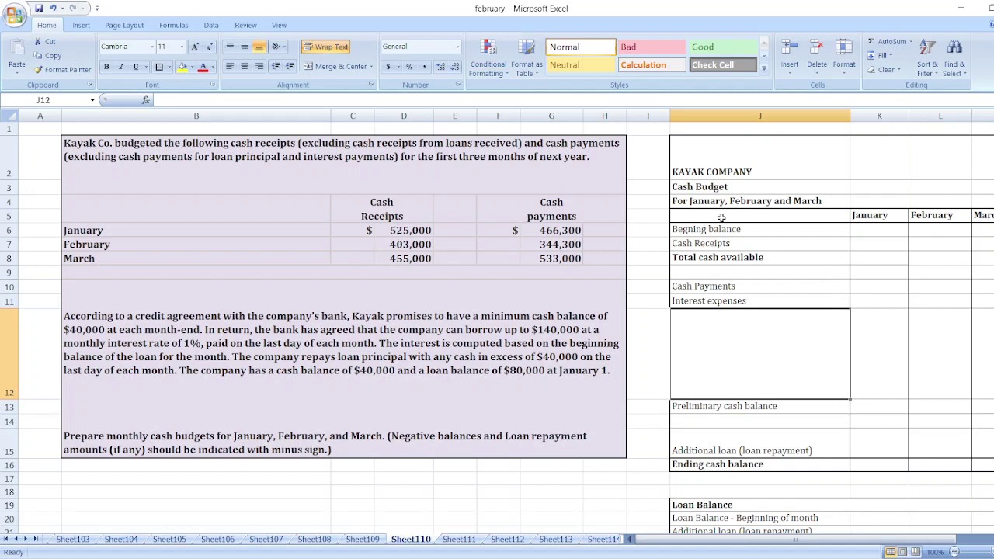
left_click(886, 234)
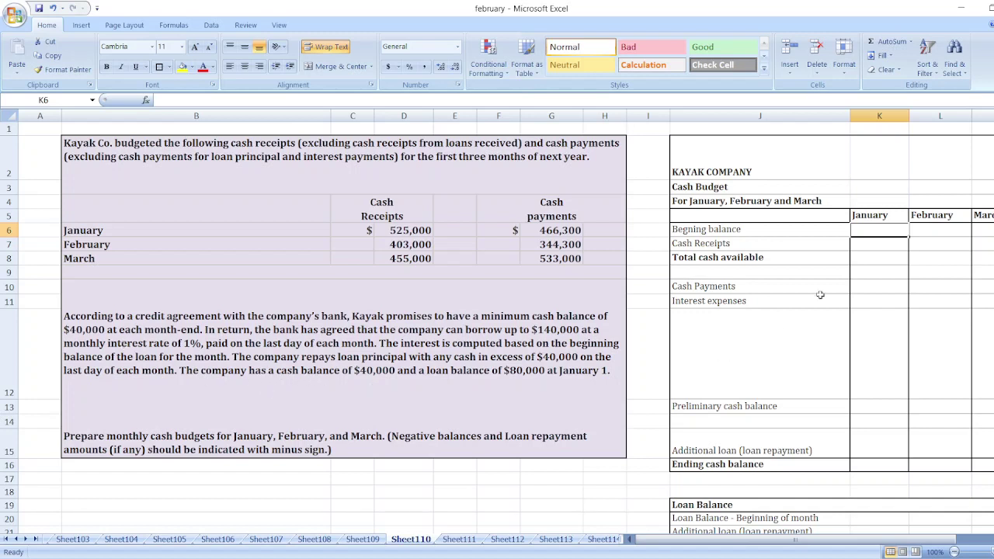
type("$40,000")
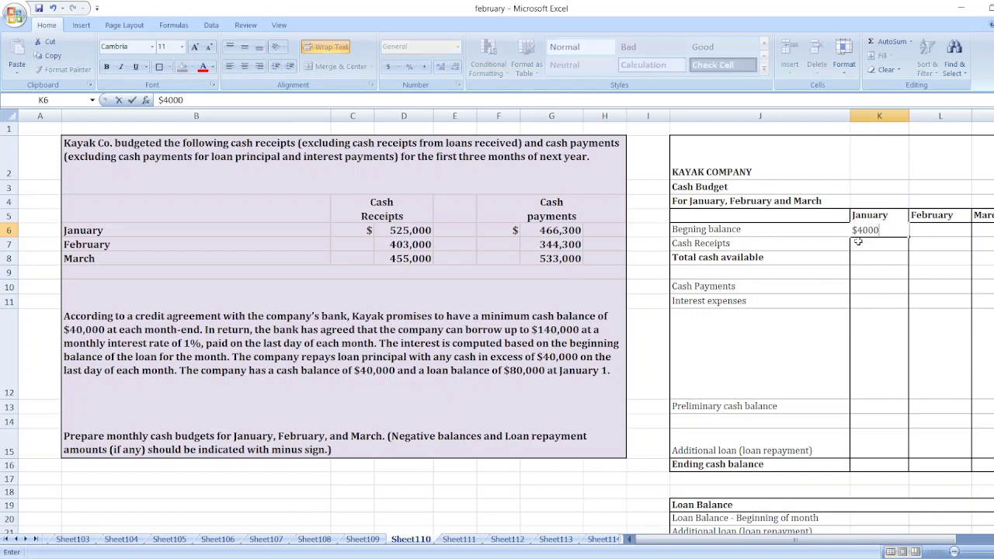
key("Return")
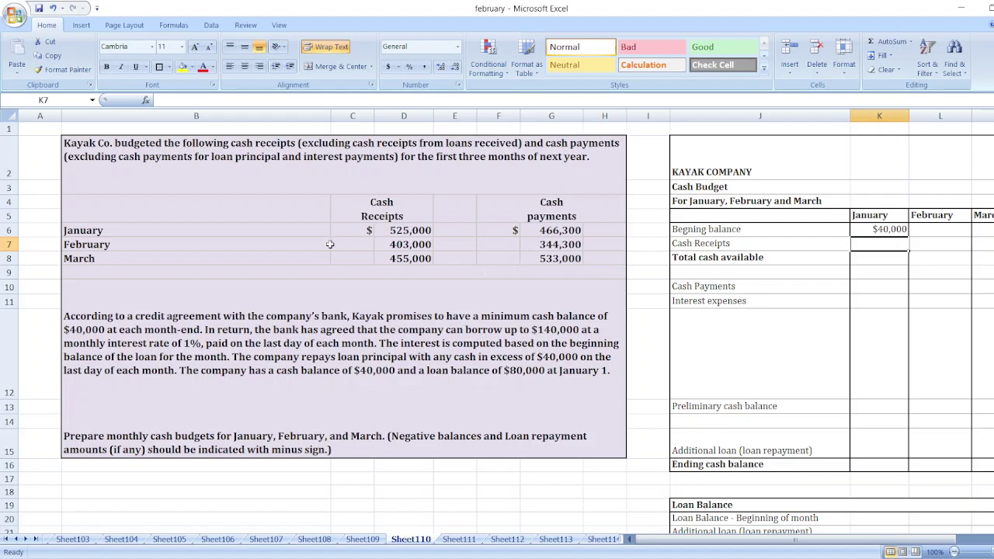
type("$52")
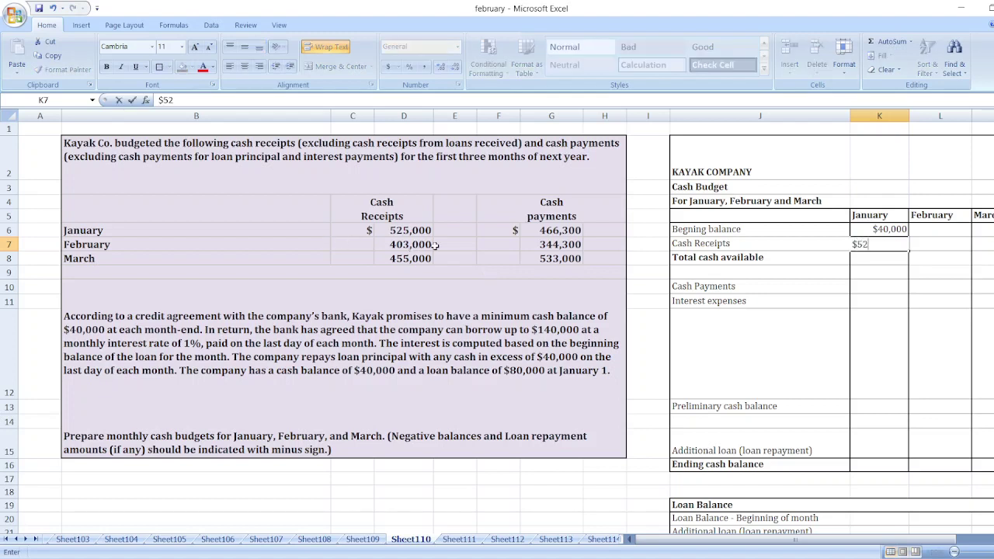
type("5,000")
key("Return")
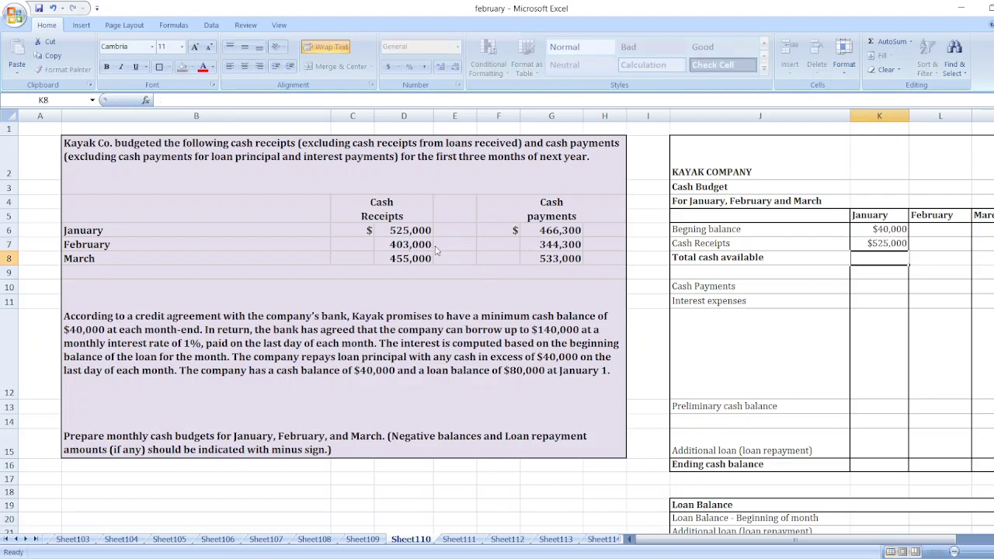
Step: Total January's cash available with =K6+K7 ($565,000) and enter cash payments of 466300
type("=K6")
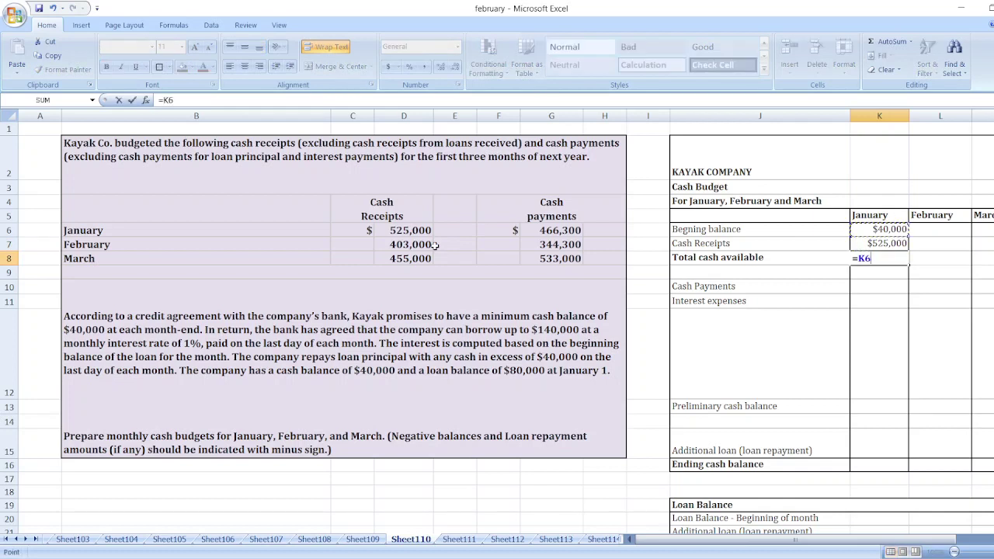
type("+K7")
key("Return")
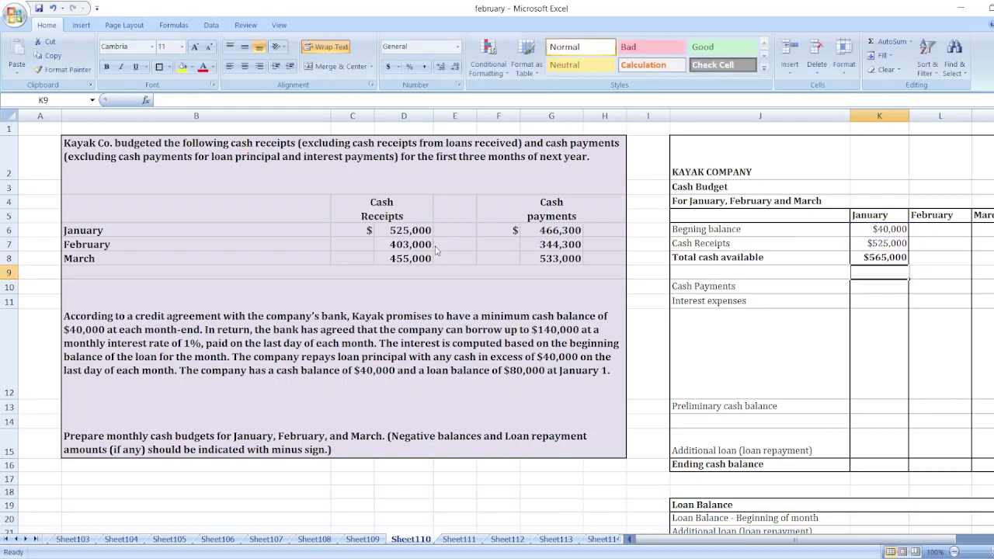
left_click(865, 286)
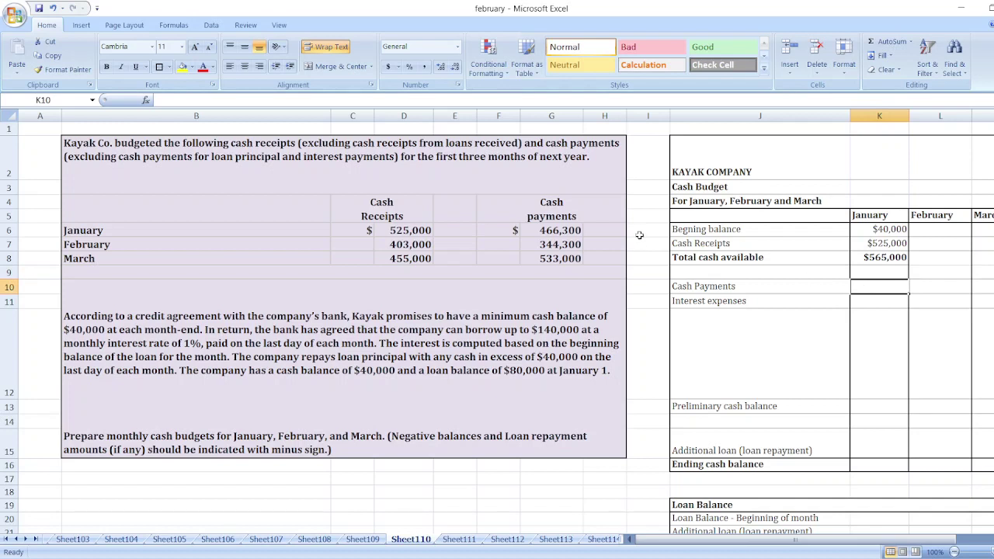
type("466300")
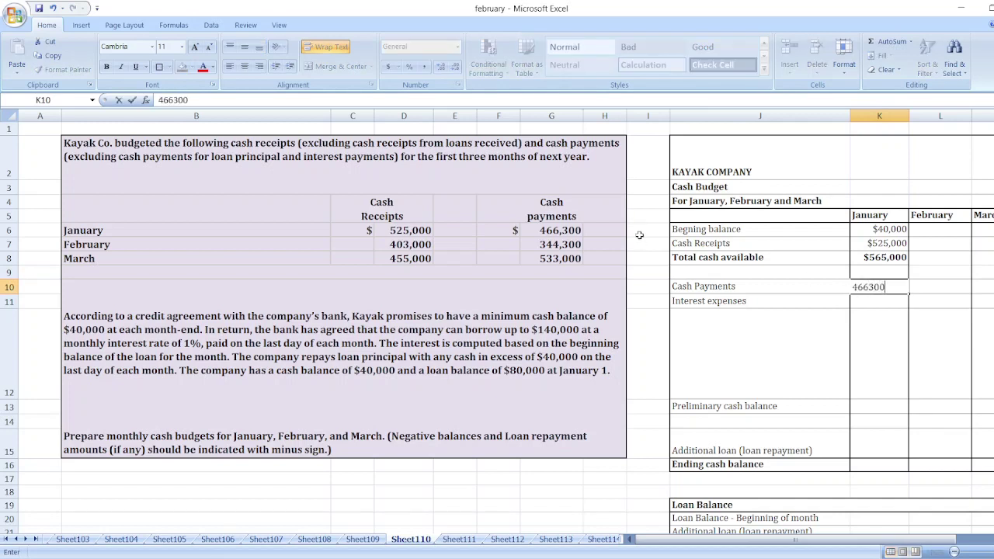
key("Return")
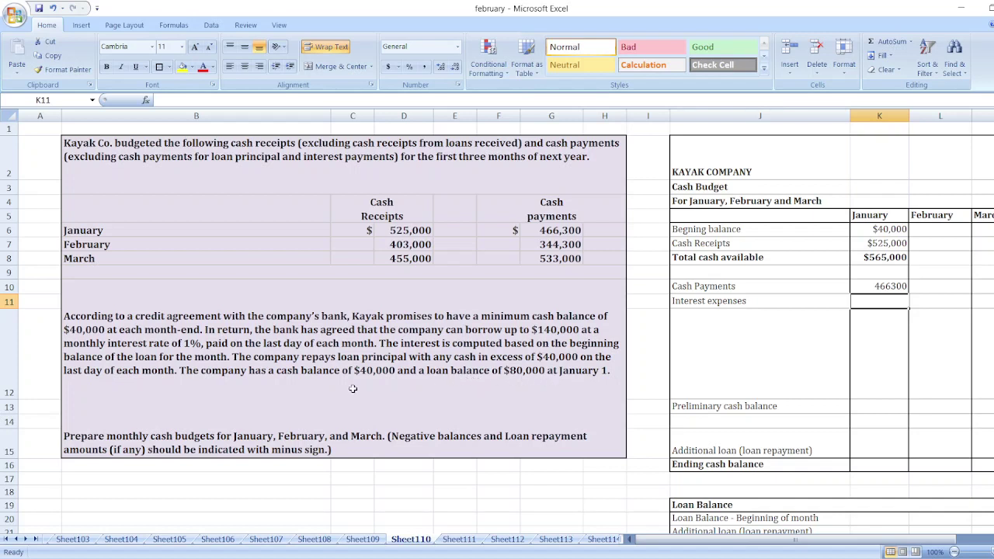
Step: Enter January's interest expense as =80000*1%, giving 800
type("=")
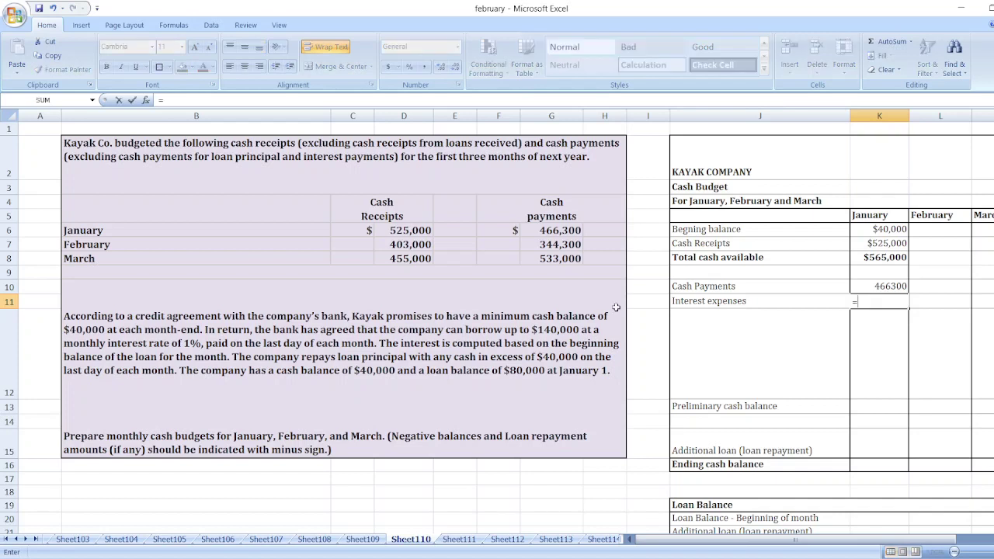
type("80000*1%")
key("Return")
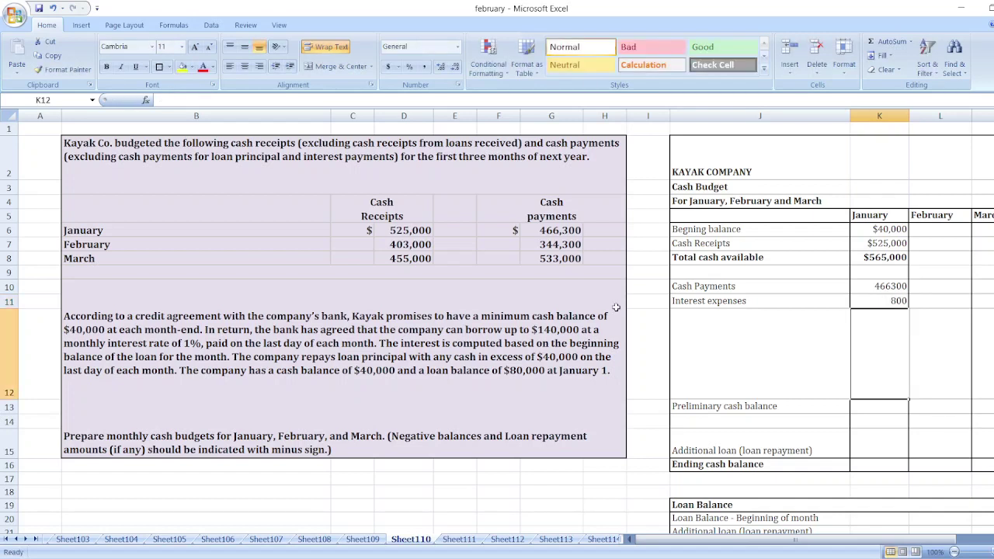
key("Down")
Step: Compute January's preliminary cash balance as =K8-K10-K11, giving $97,900
type("=")
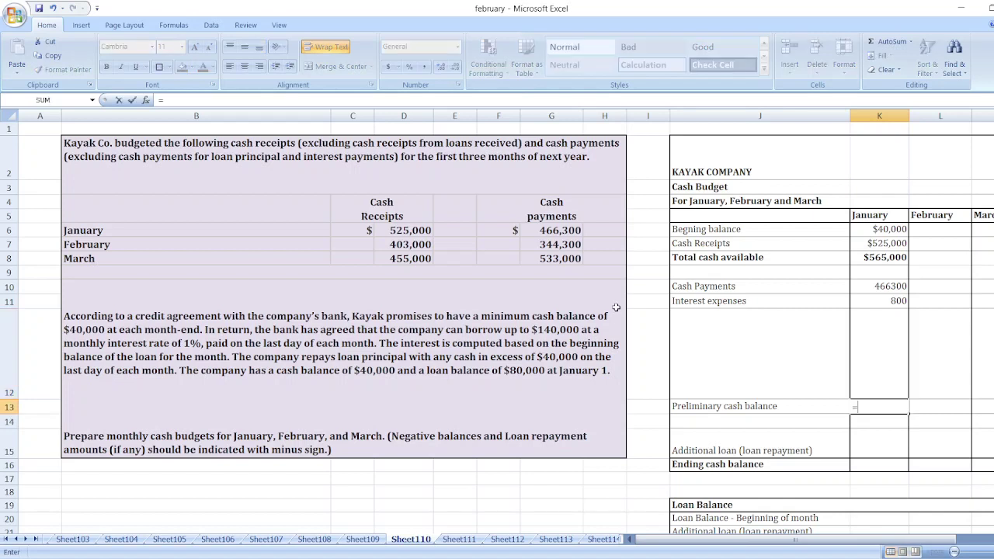
left_click(867, 262)
type("-")
left_click(887, 287)
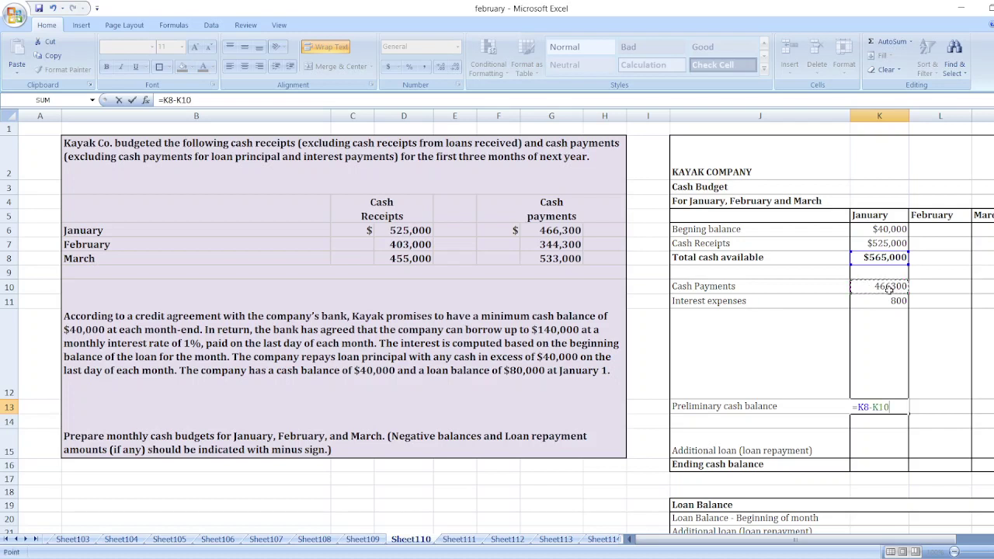
type("-")
left_click(885, 302)
key("Return")
key("Return")
key("Return")
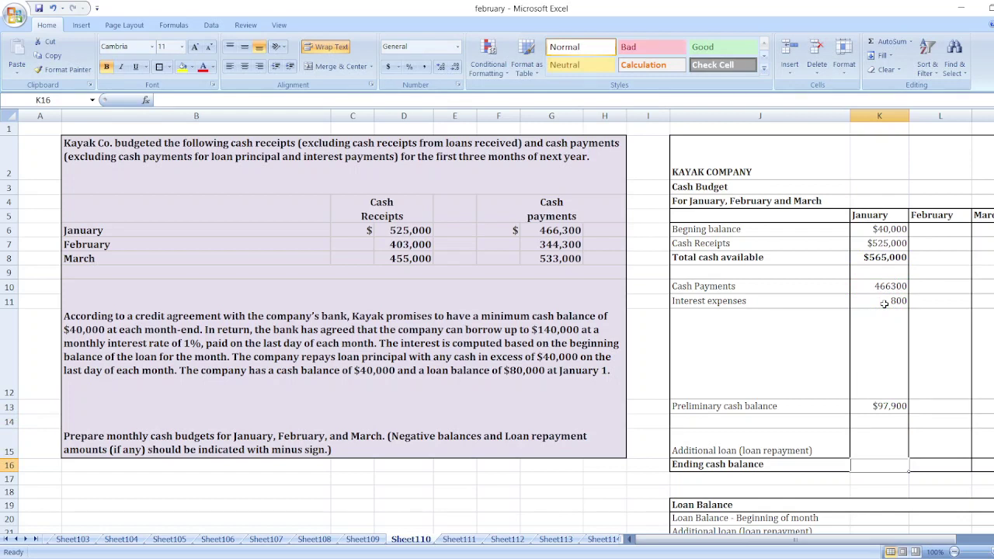
Step: Set January's ending cash balance to 40000
type("40000")
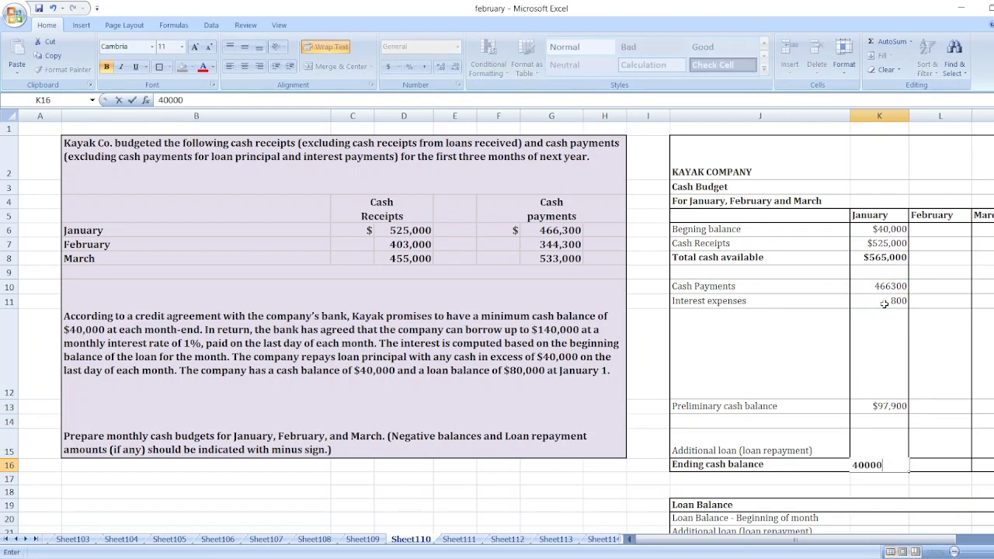
key("Return")
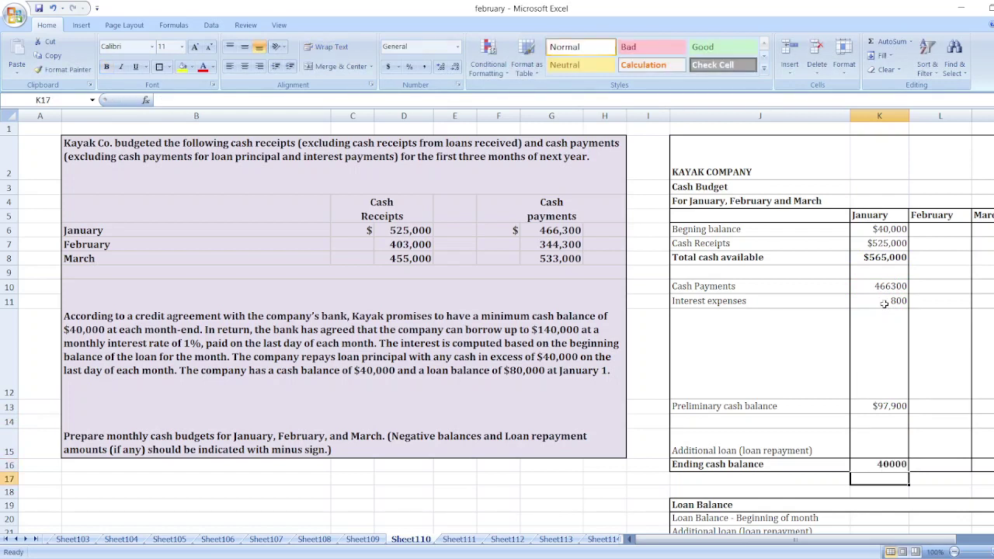
left_click(877, 444)
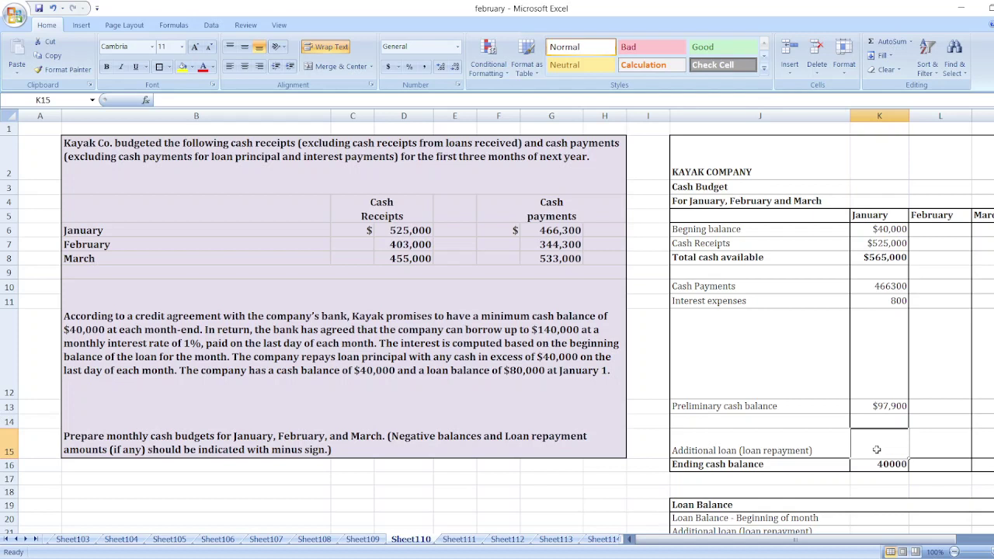
Step: Enter January's loan repayment in K15 as =-(K13-K16), showing ($57,900)
type("=")
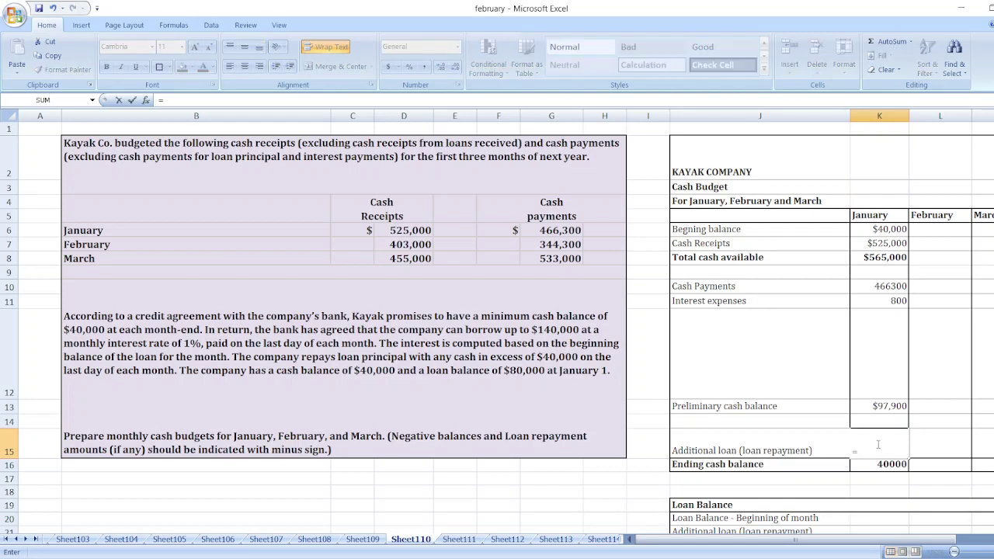
left_click(880, 407)
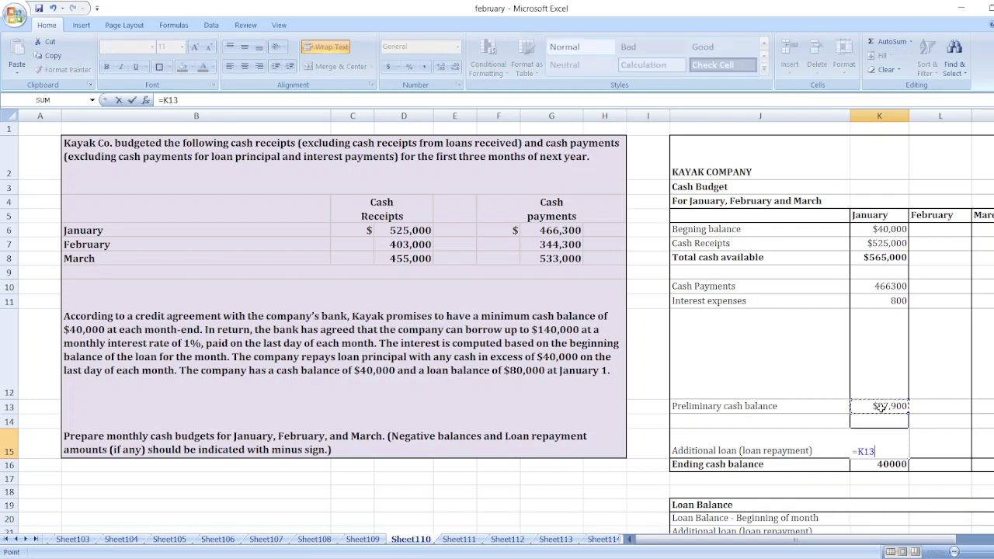
type("-")
left_click(880, 465)
key("Return")
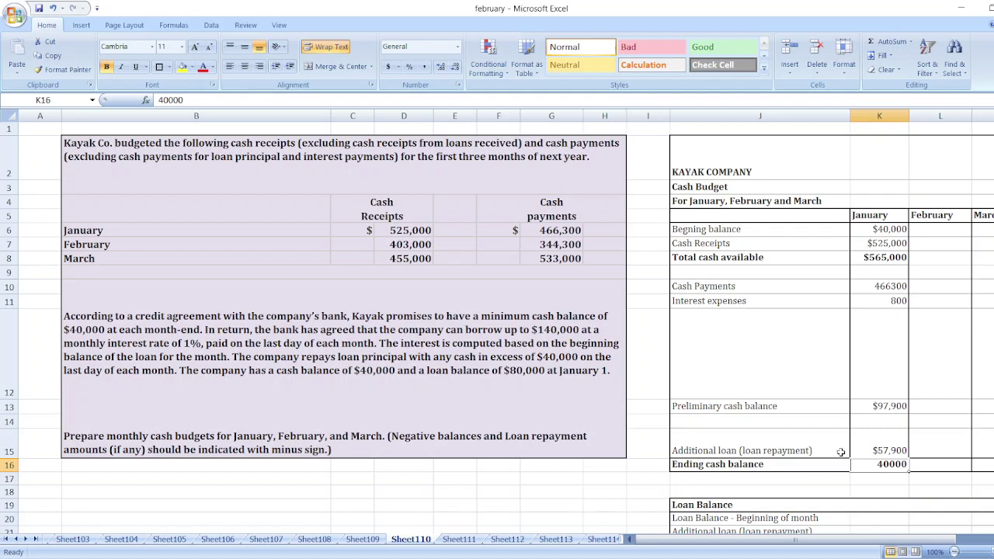
left_click(887, 449)
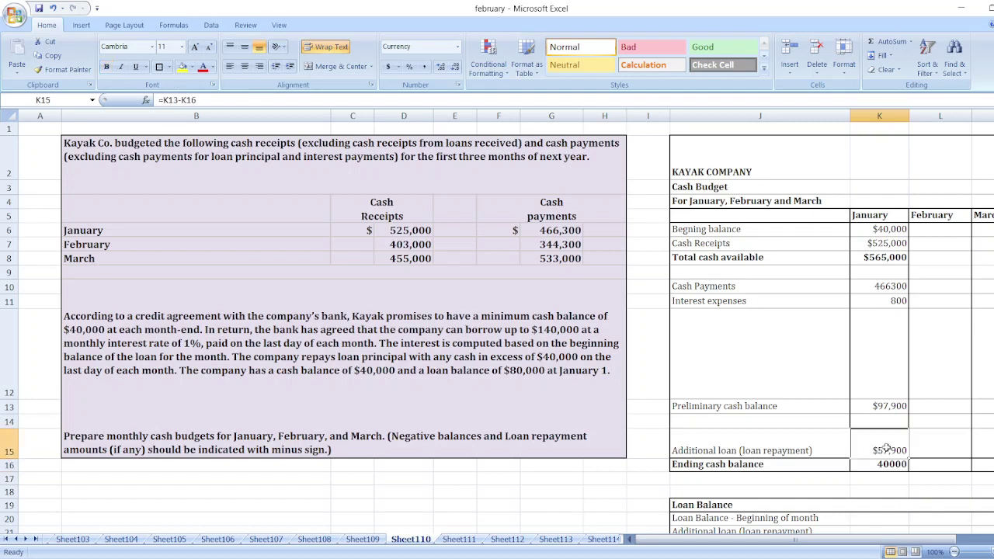
left_click(165, 100)
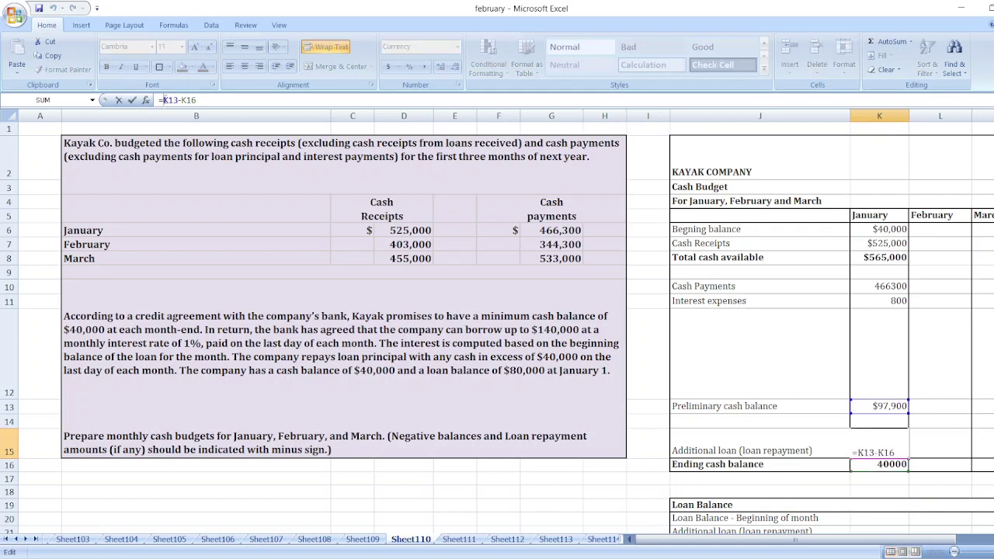
type("-(")
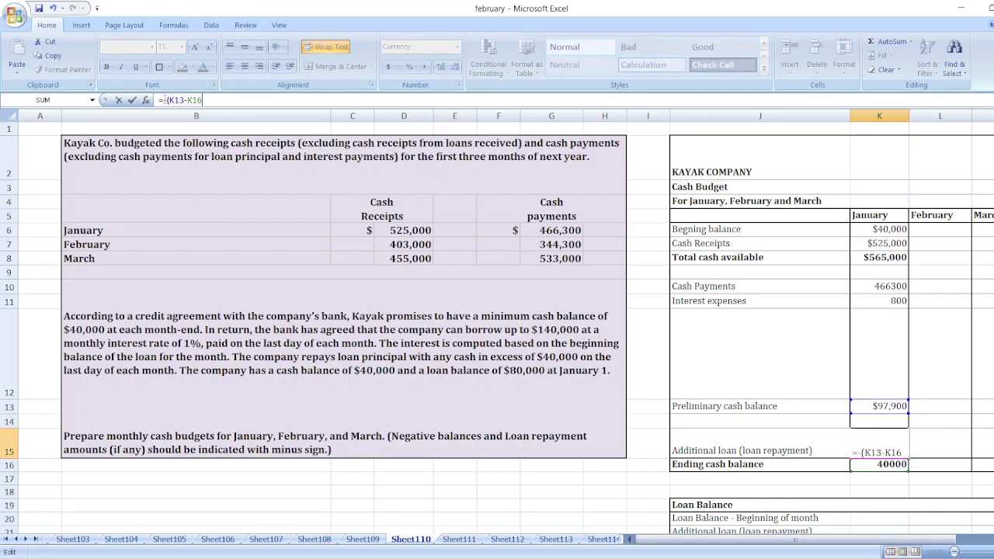
key("Return")
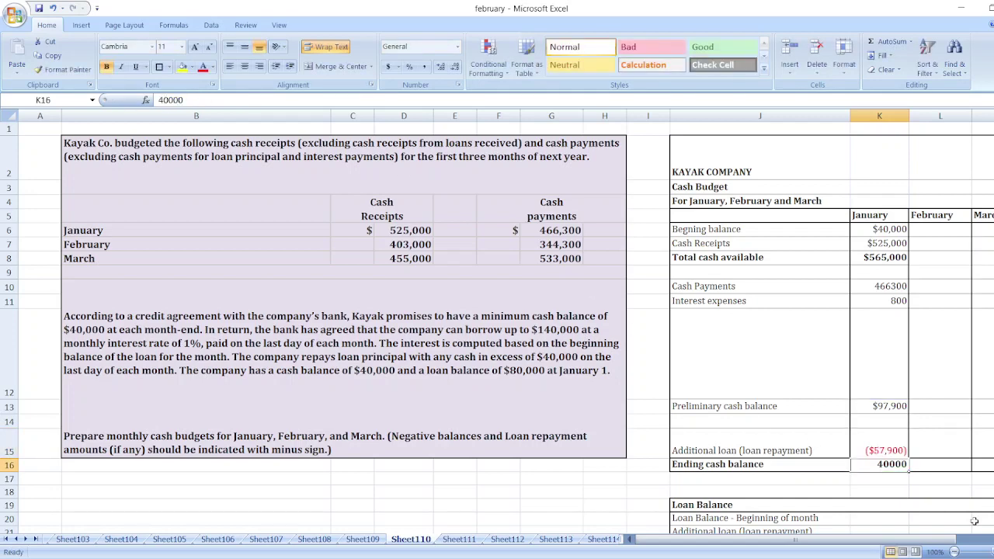
Step: Fill January's loan schedule: beginning 80000, repayment 57900, month-end balance =K20-K21 (22100)
scroll(776, 465, "down", 1)
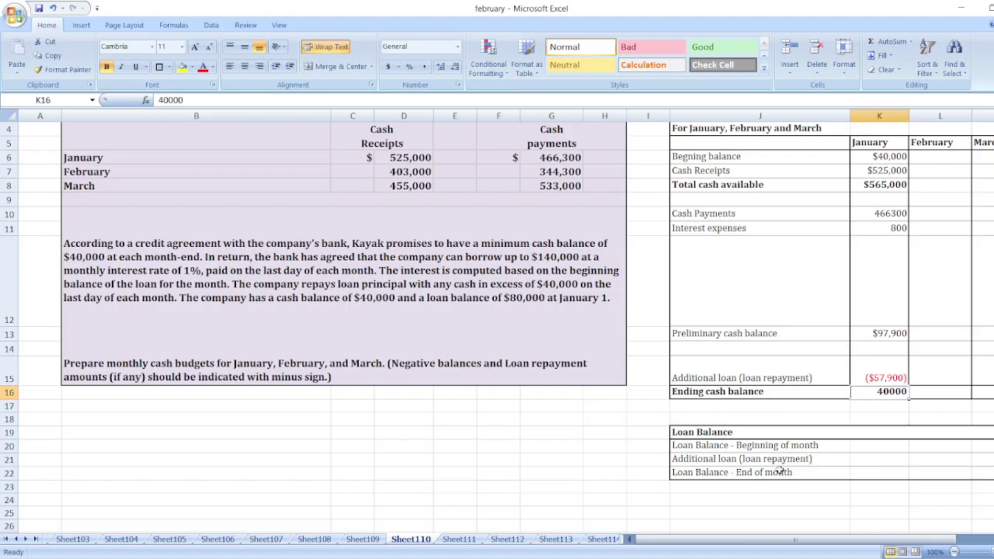
left_click(874, 448)
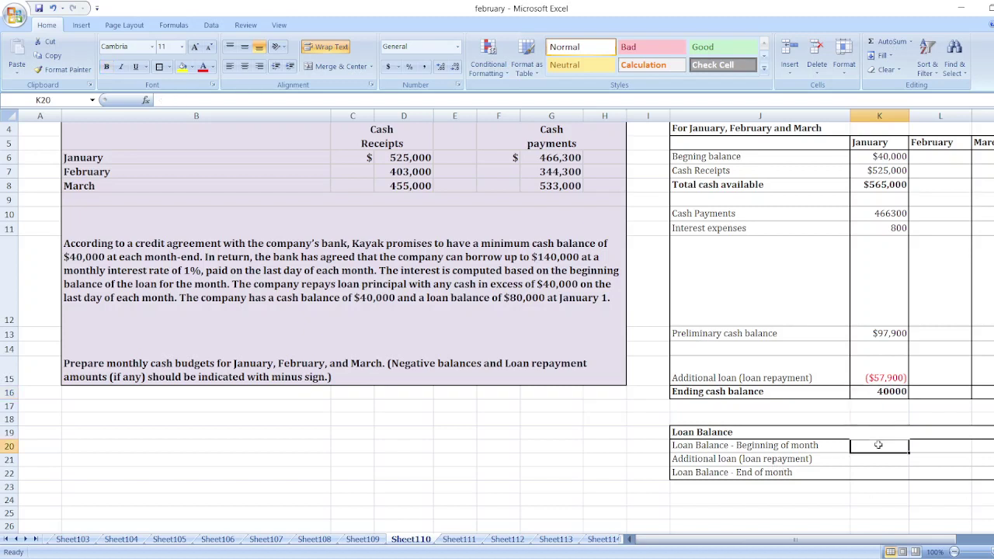
type("80000")
key("Return")
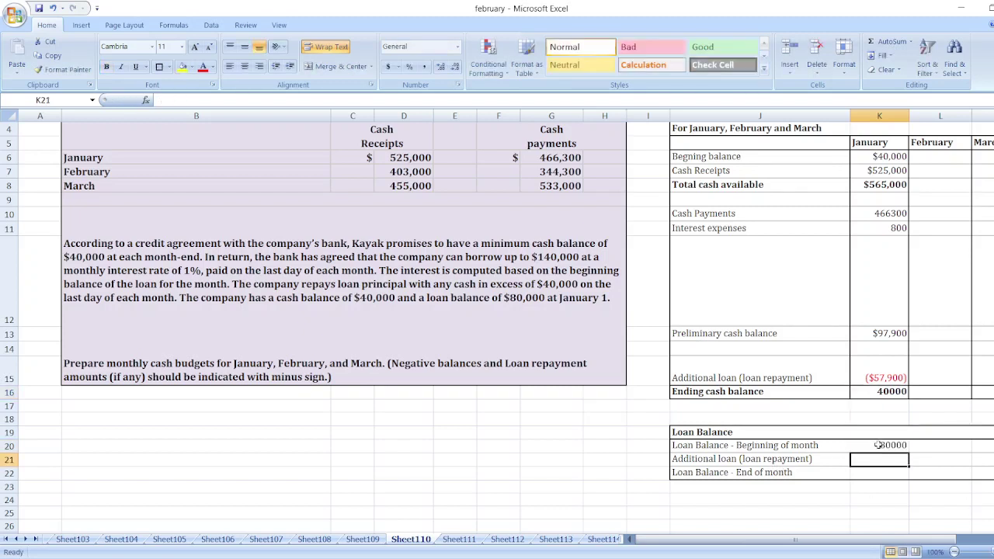
type("5")
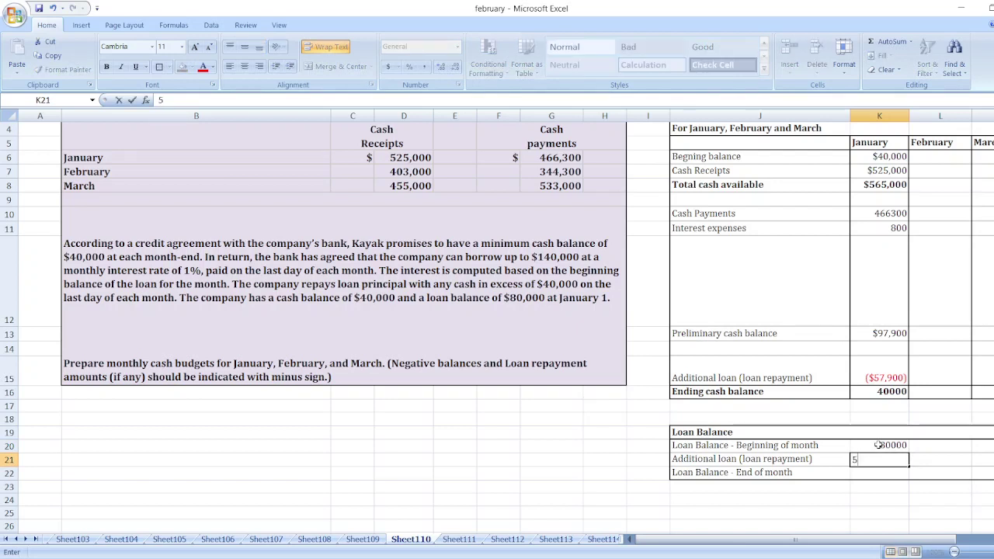
type("7900")
key("Return")
type("=")
left_click(878, 445)
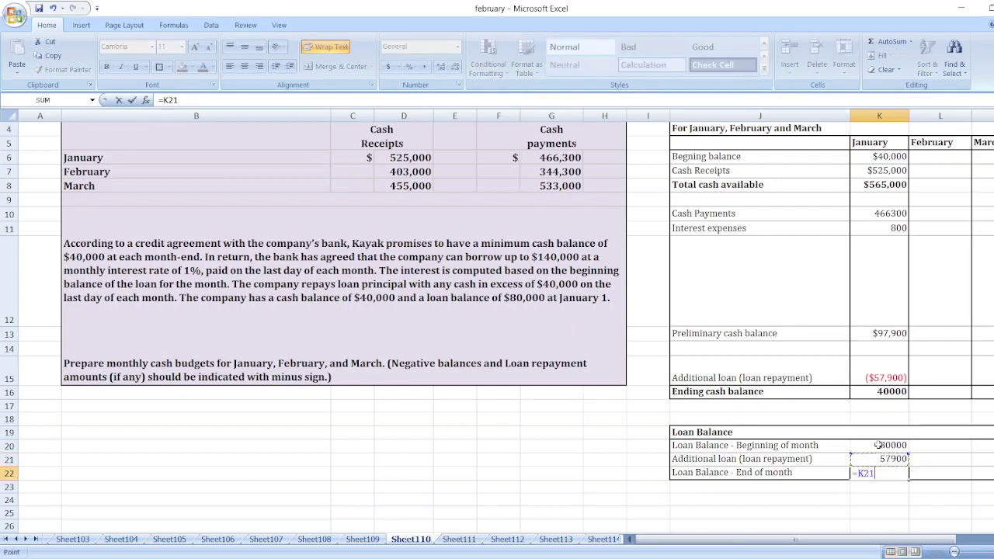
type("-")
left_click(878, 459)
key("Return")
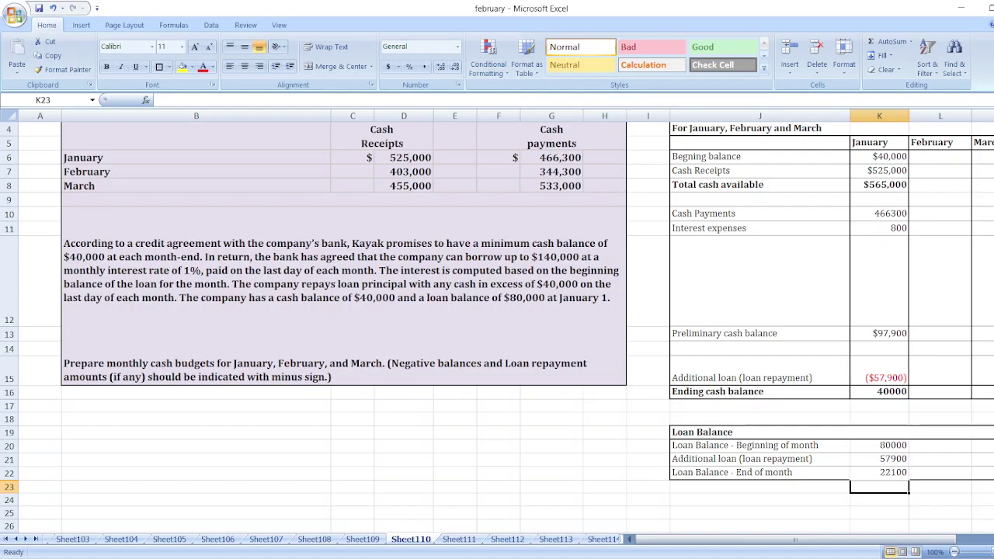
scroll(609, 227, "up", 1)
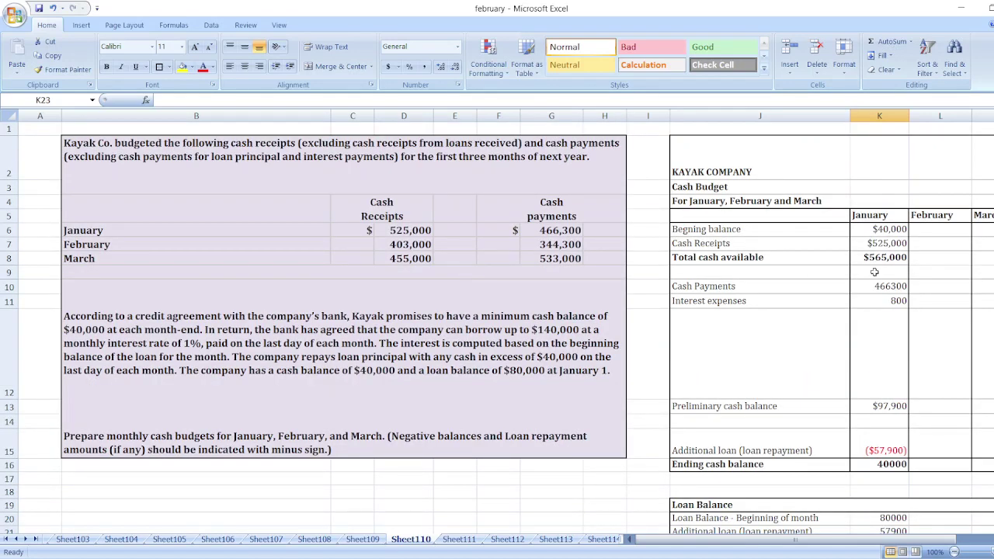
Step: Enter February's beginning balance 40000, receipts 403000 and total cash available =L6+L7 (443000)
left_click(934, 231)
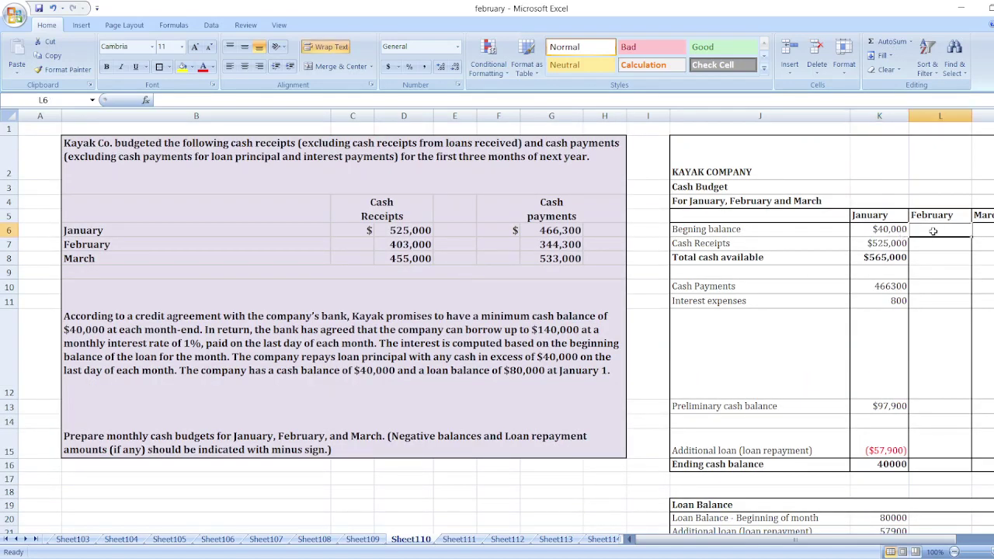
type("40000")
key("Return")
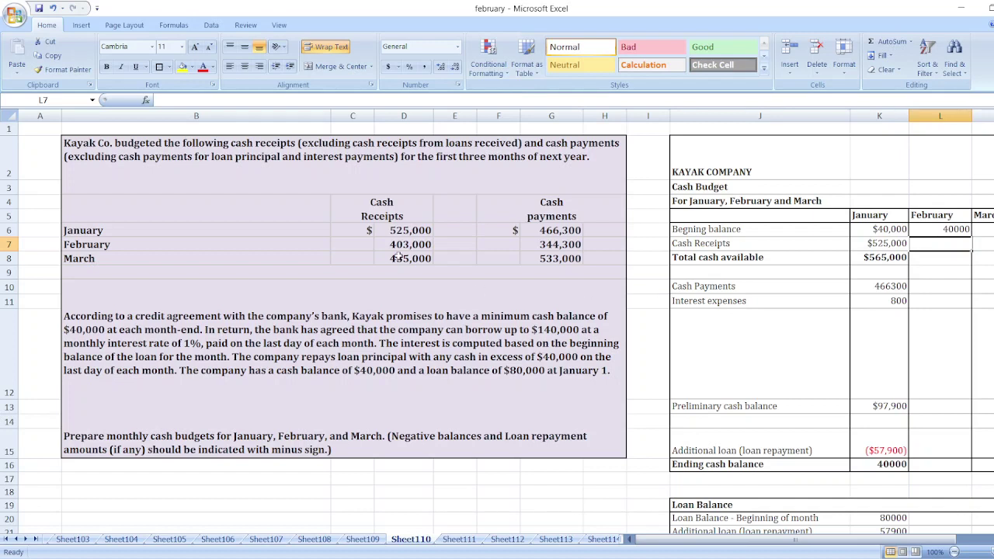
type("403000")
key("Return")
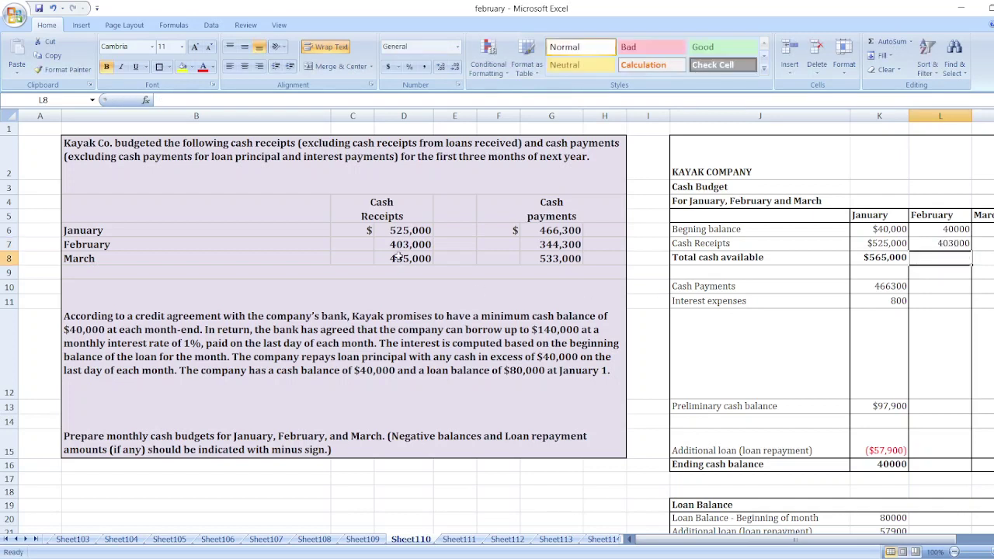
type("=")
key("Up")
key("Up")
type("+")
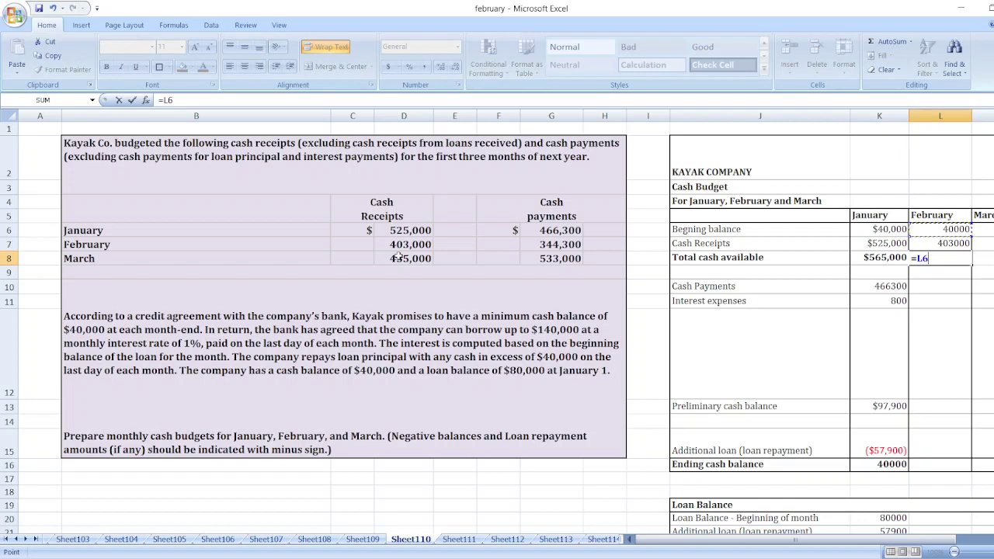
key("Up")
key("Return")
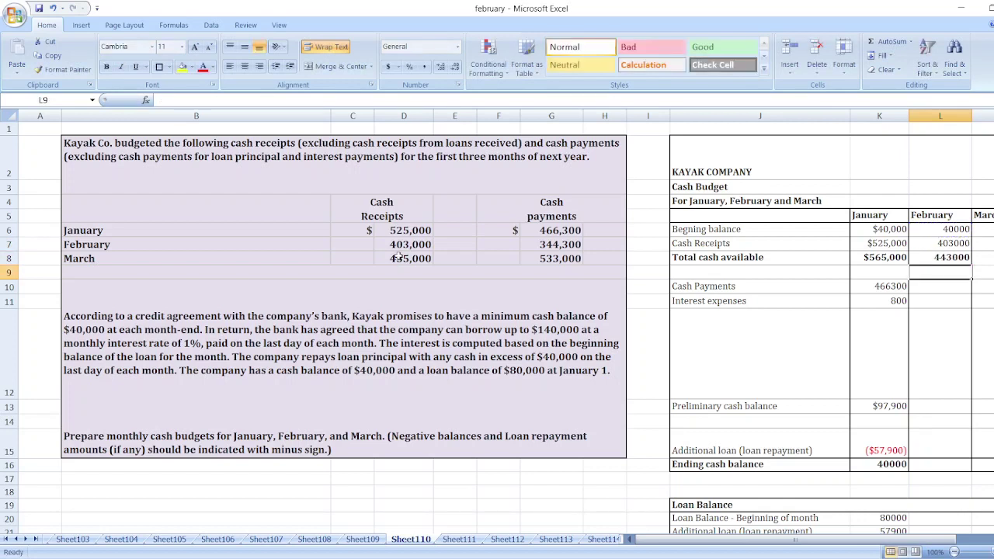
Step: Enter February's cash payments 344300 and interest expense =22100*1% (221)
left_click(933, 284)
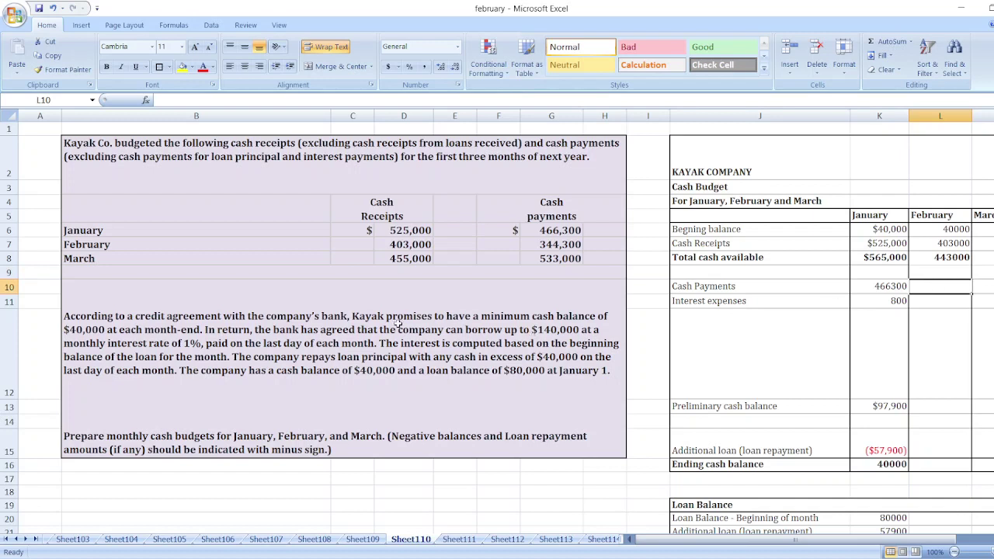
type("3")
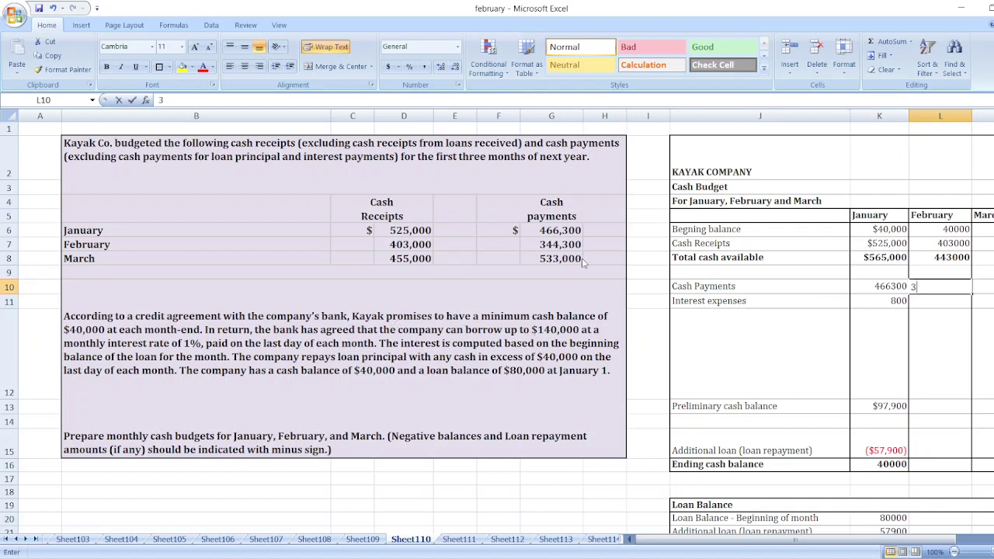
type("44300")
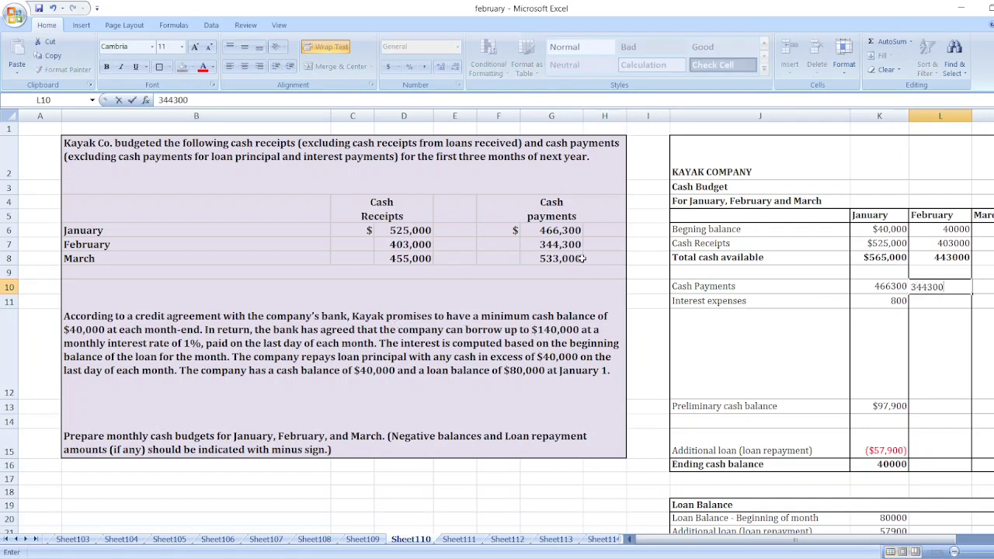
key("Return")
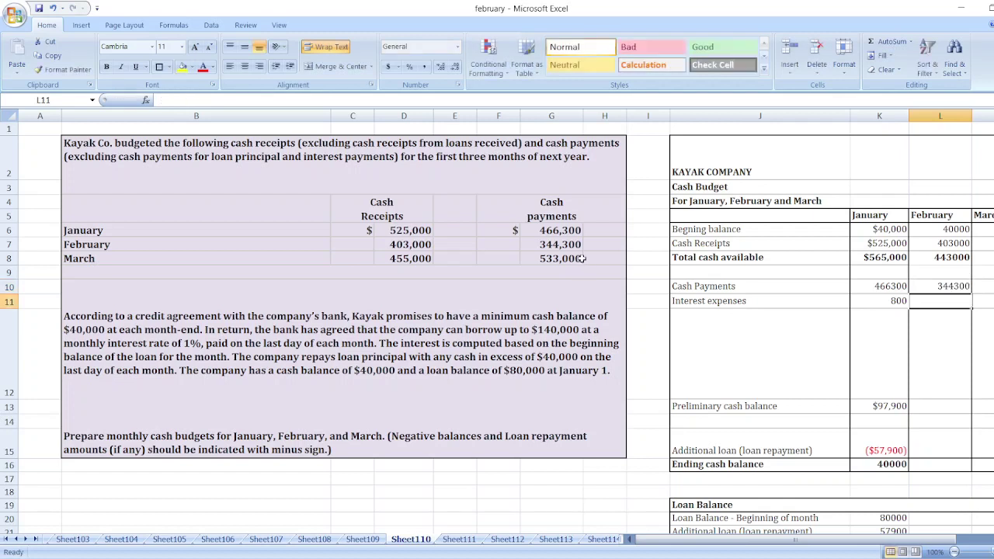
type("=")
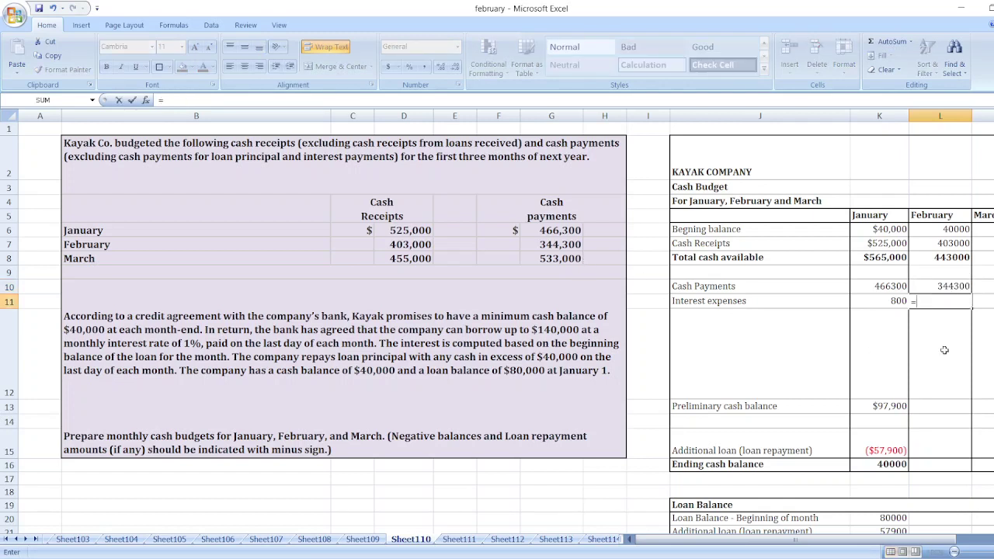
scroll(944, 503, "down", 1)
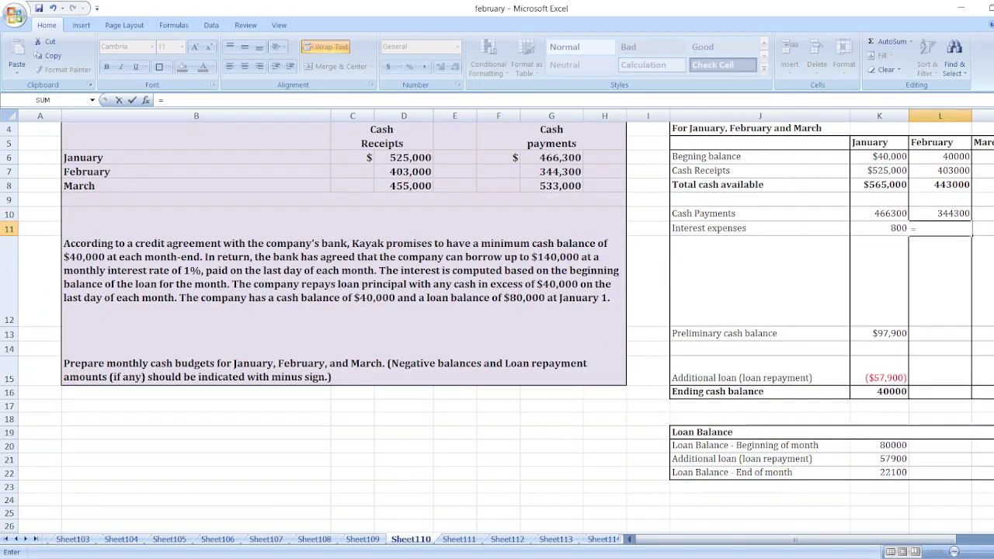
scroll(497, 326, "up", 1)
type("22100")
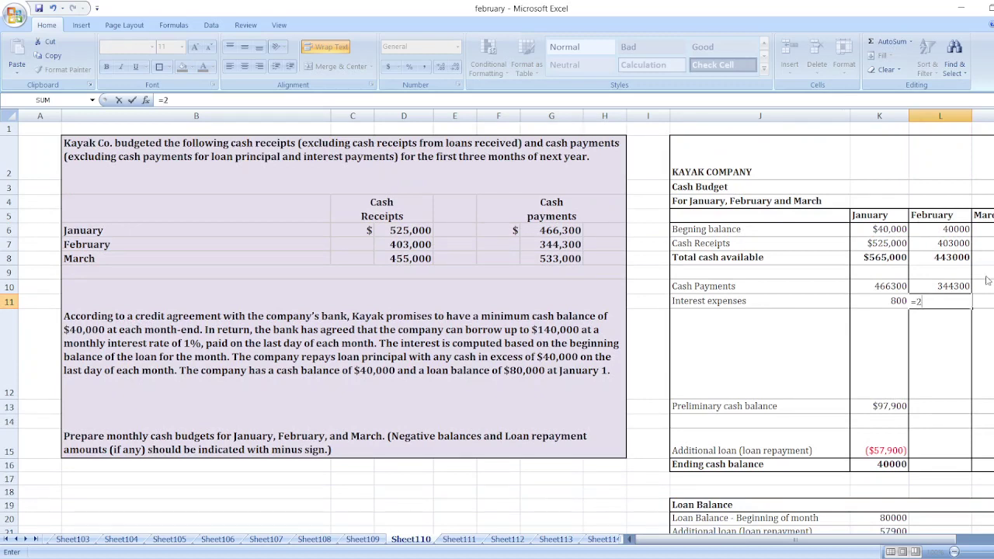
type("1%")
key("Return")
key("Down")
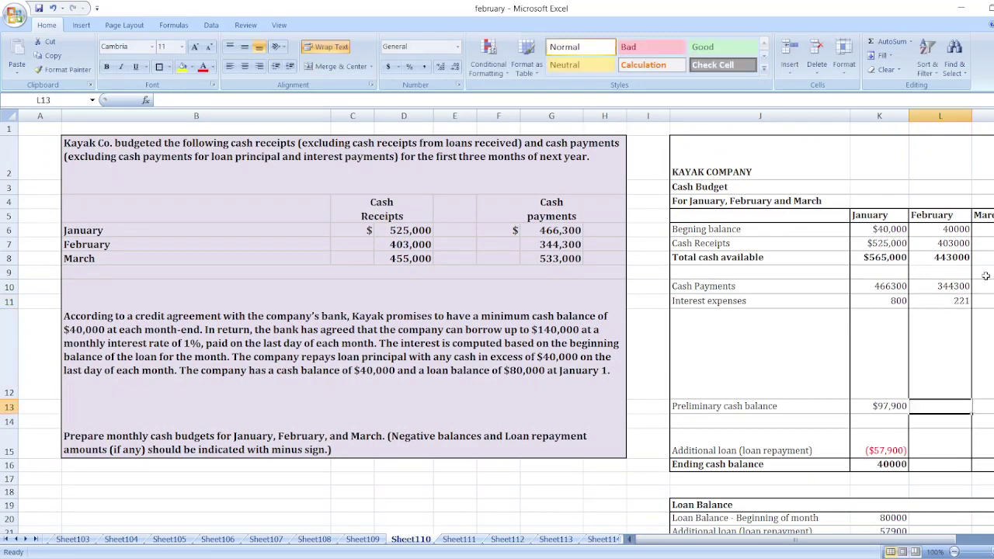
Step: Compute February's preliminary cash balance as =L8-L10-L11, giving 98479
type("=")
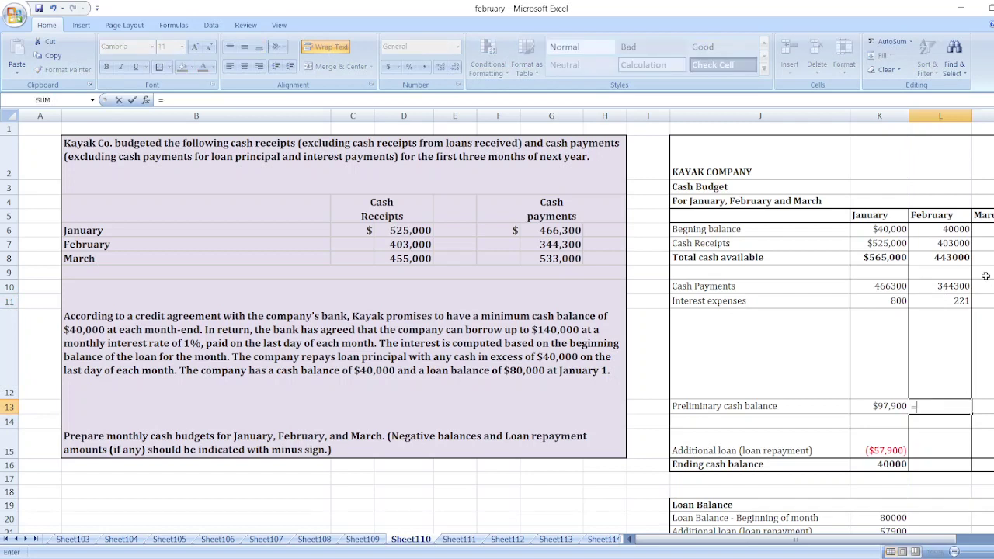
left_click(937, 261)
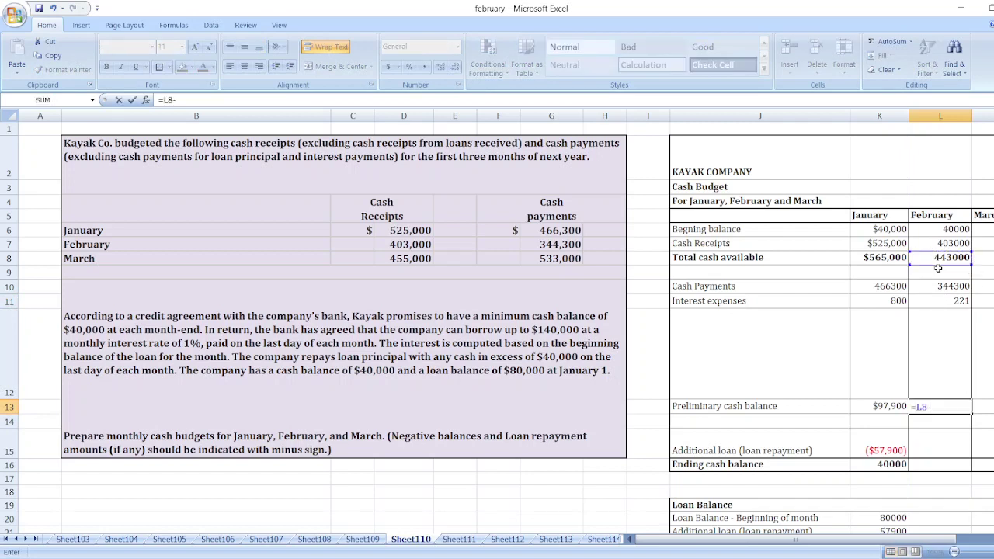
type("-")
left_click(940, 287)
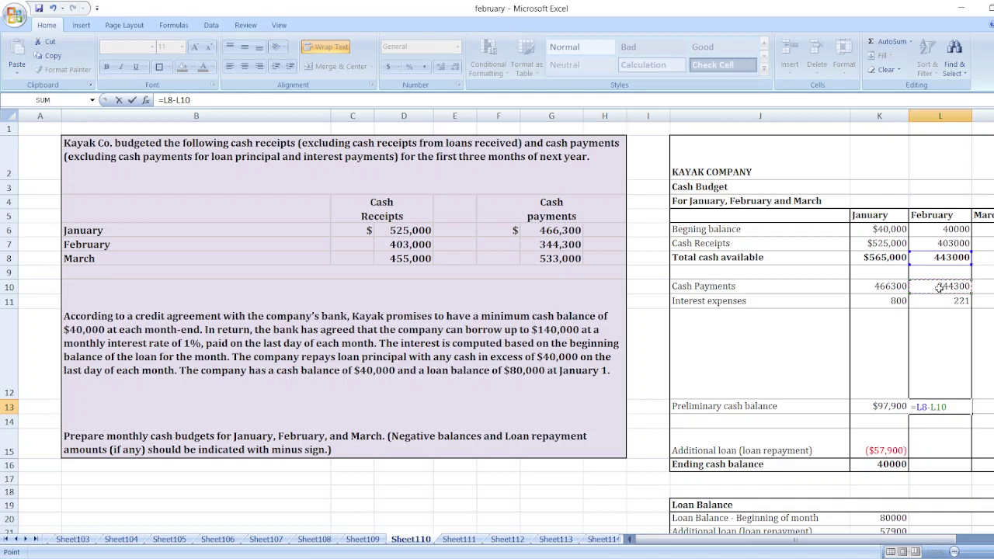
type("-")
left_click(947, 302)
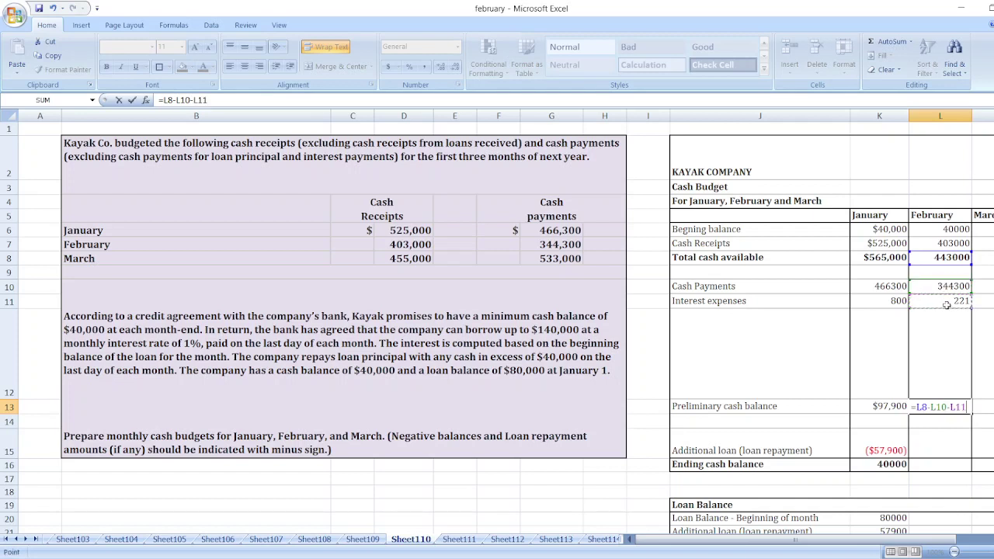
key("Return")
key("Return")
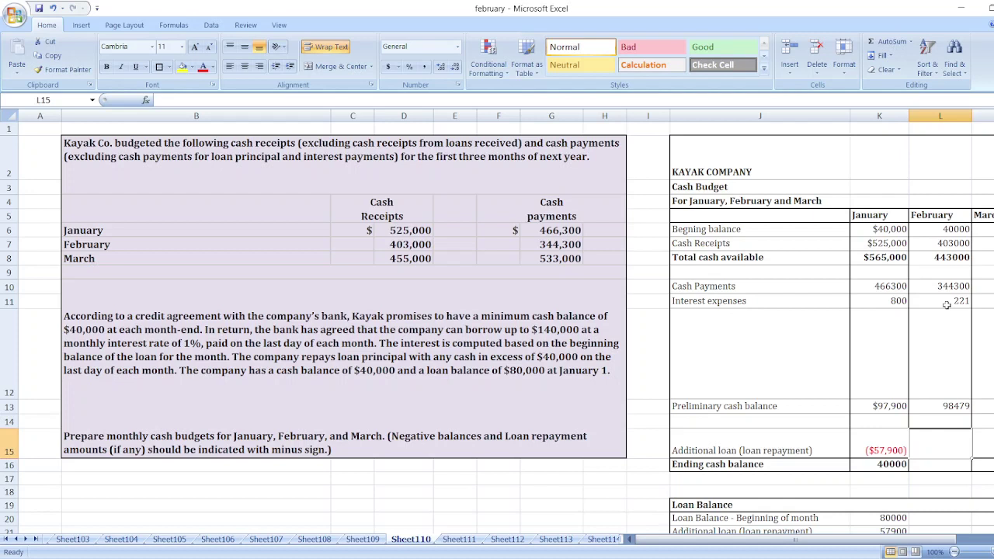
key("Return")
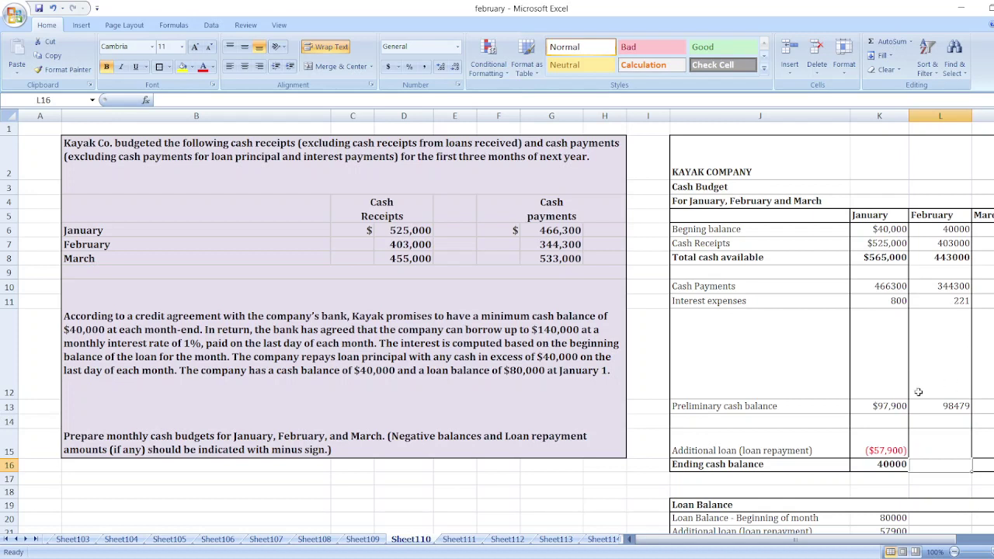
Step: Set February's loan repayment to =-K22 and ending cash to =L13+L15 (76379)
left_click(925, 444)
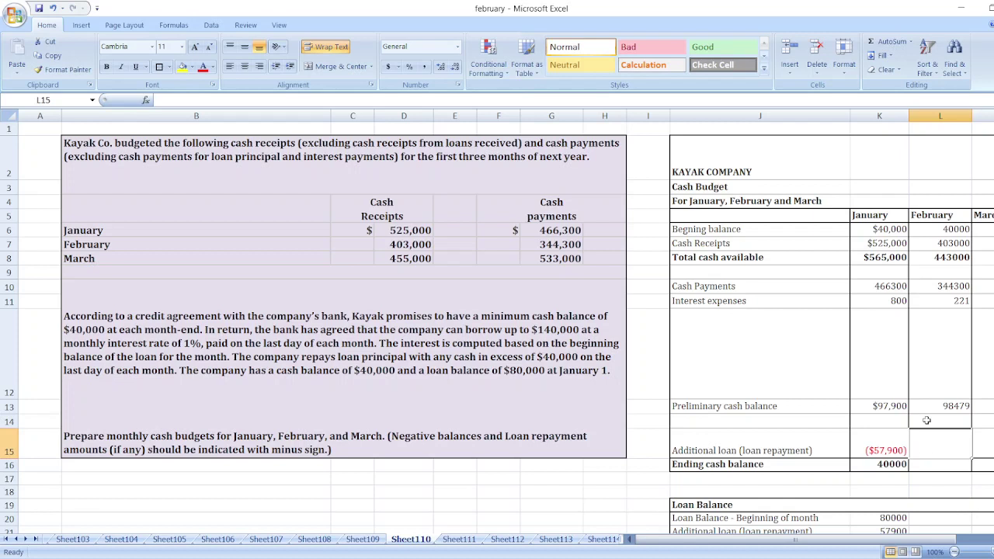
type("=")
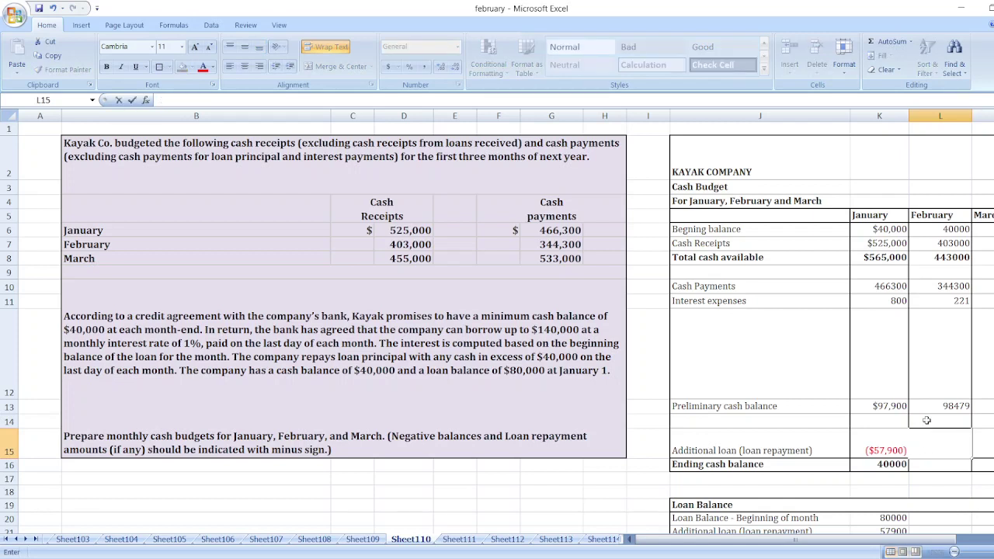
type("-K22")
key("Return")
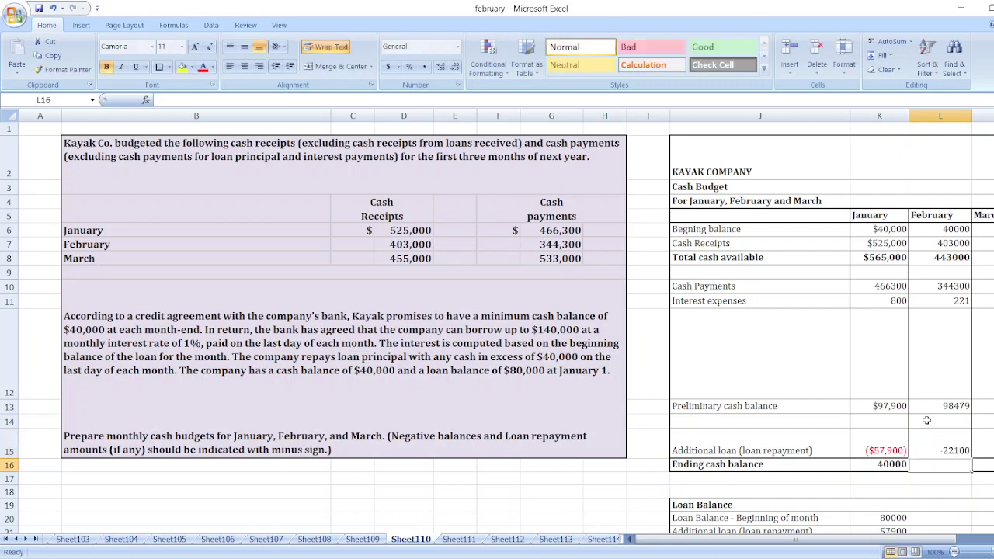
type("=")
left_click(946, 409)
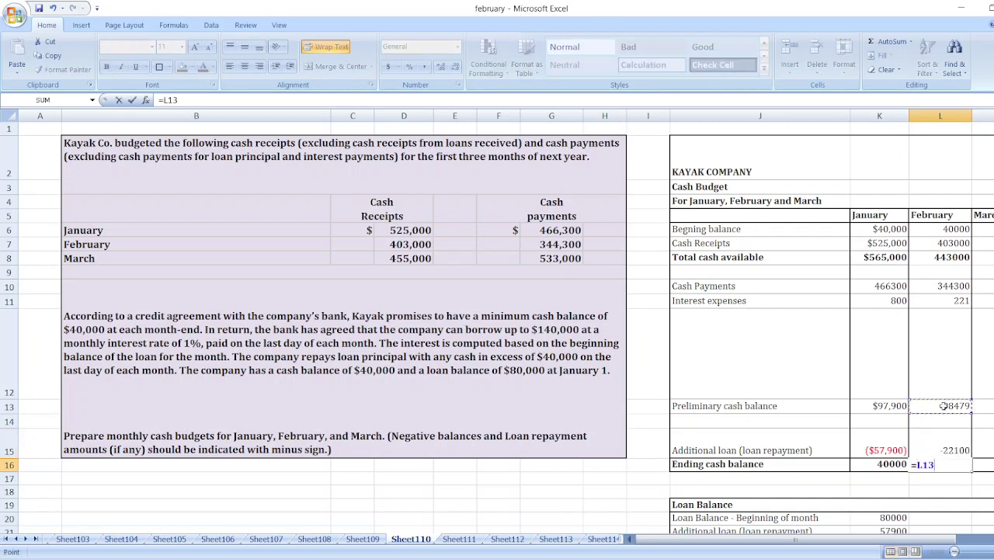
type("+")
left_click(939, 450)
key("Return")
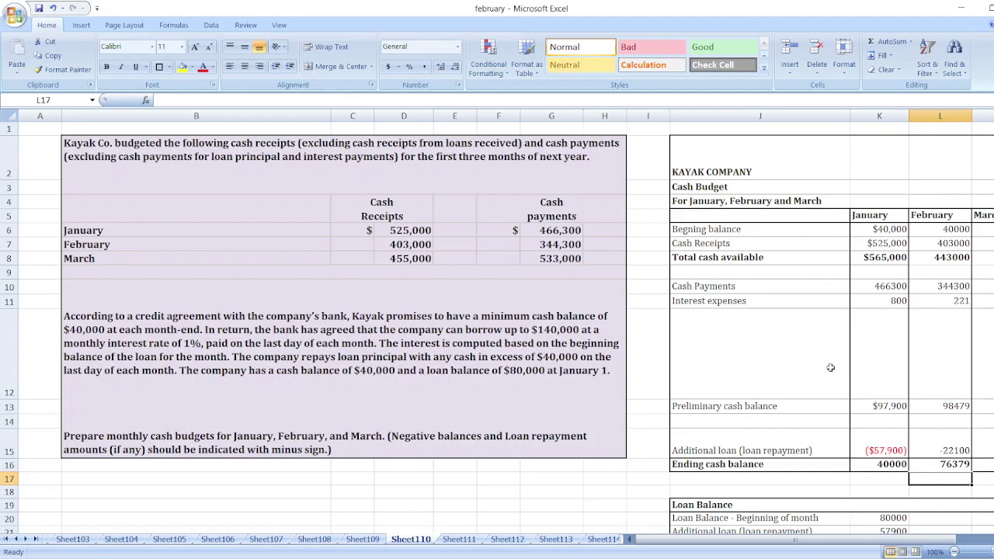
Step: Link March's beginning balance to =L16, enter receipts 455000, and total them with =M6+M7
left_click(983, 230)
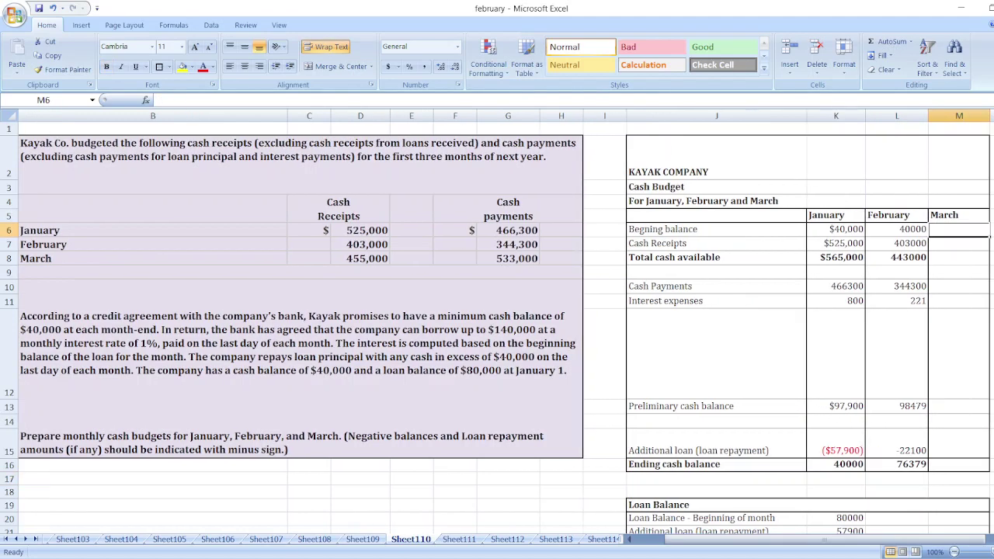
type("=")
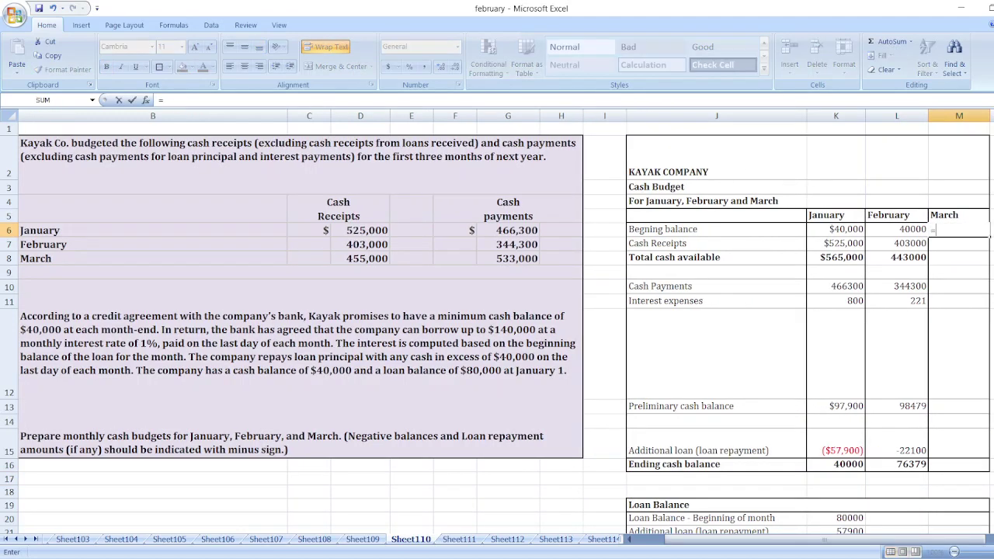
left_click(877, 464)
key("Return")
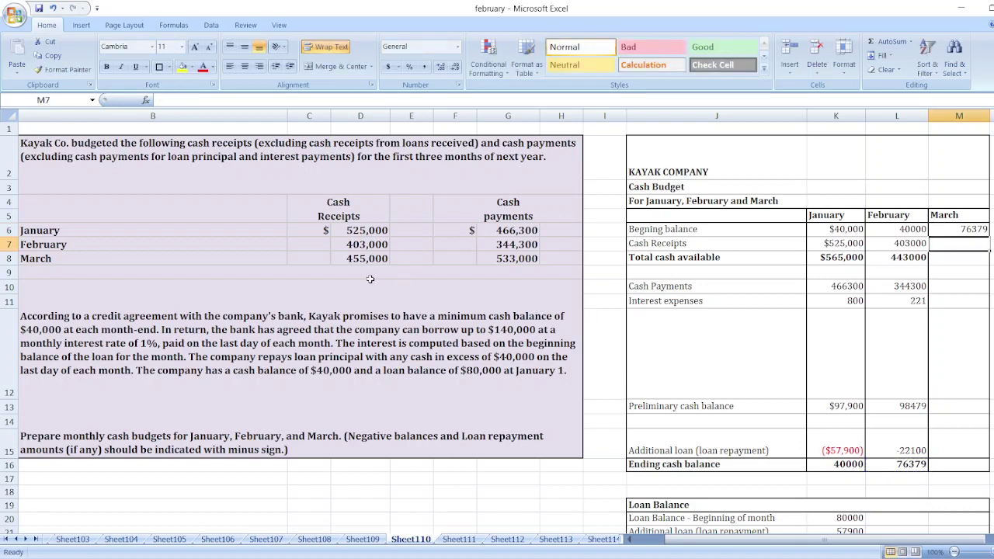
type("45500")
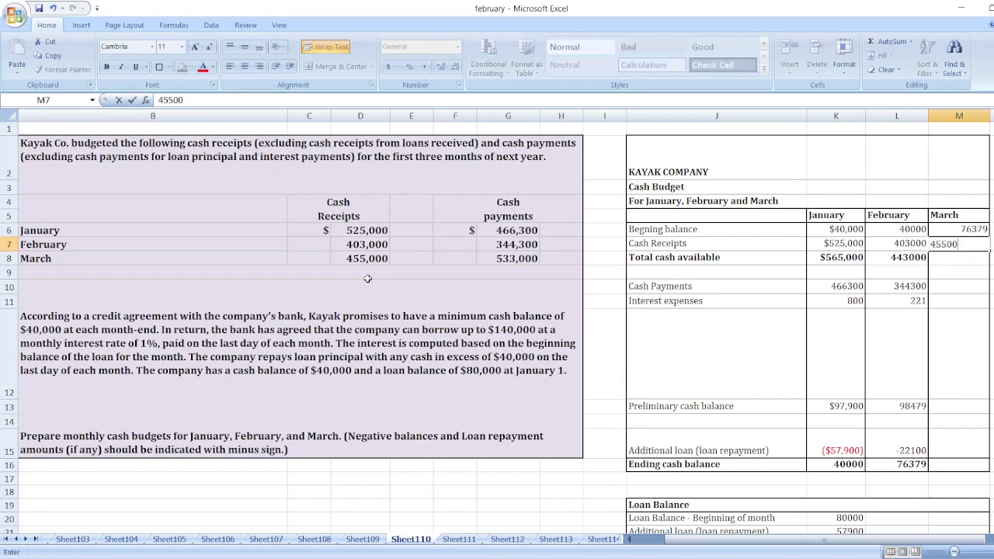
type("0")
key("Return")
type("=")
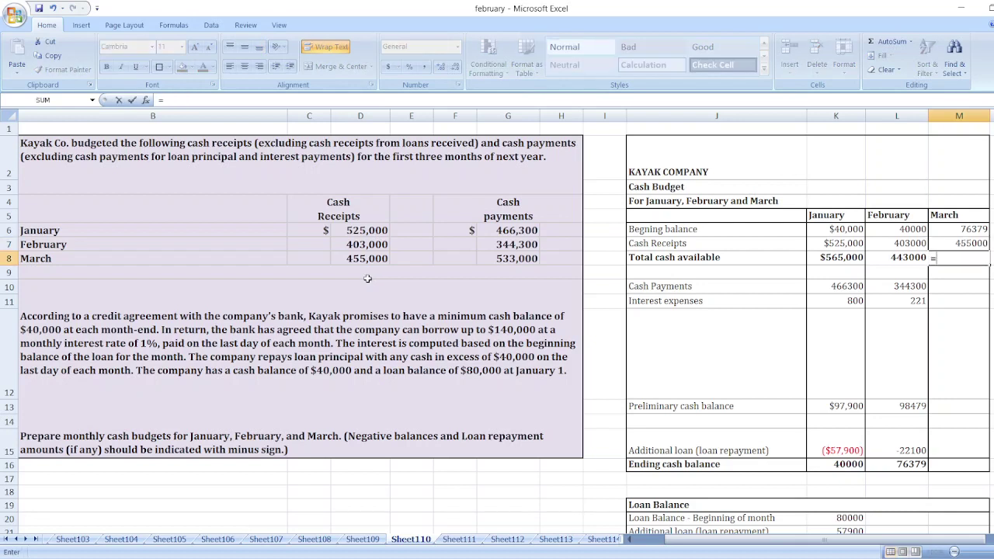
key("Up")
key("Up")
type("+")
key("Up")
key("Return")
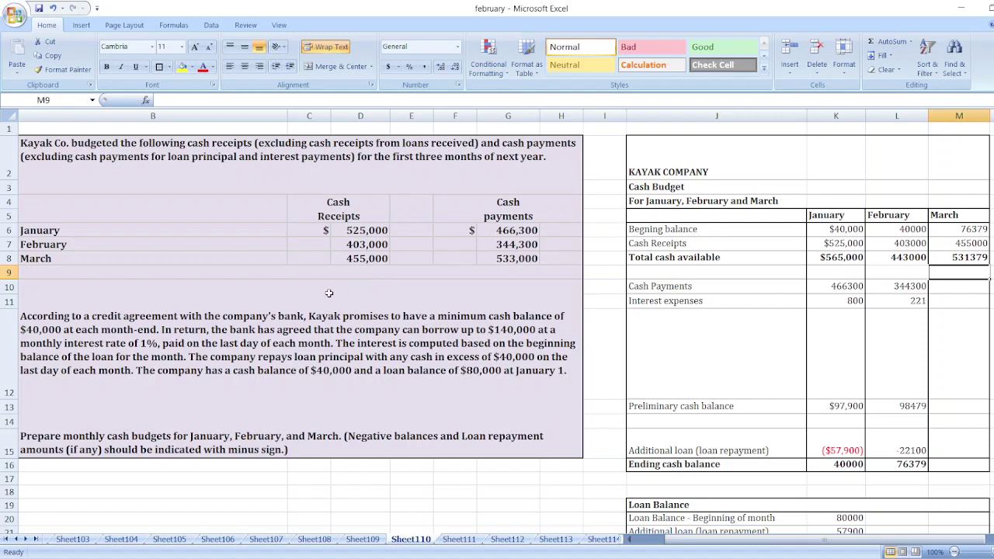
Step: Enter March's cash payments 533000 and interest expense 0
left_click(940, 288)
type("533")
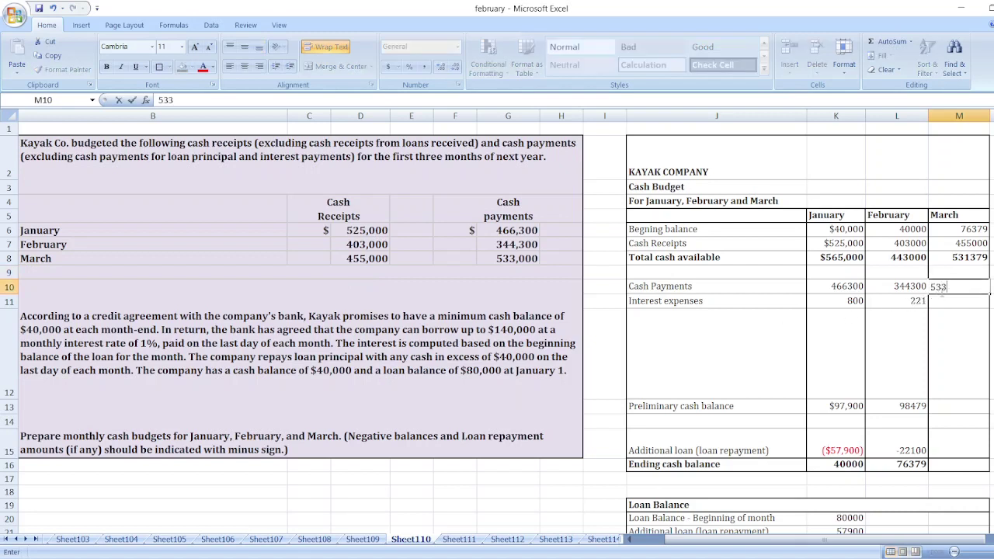
type("000")
key("Return")
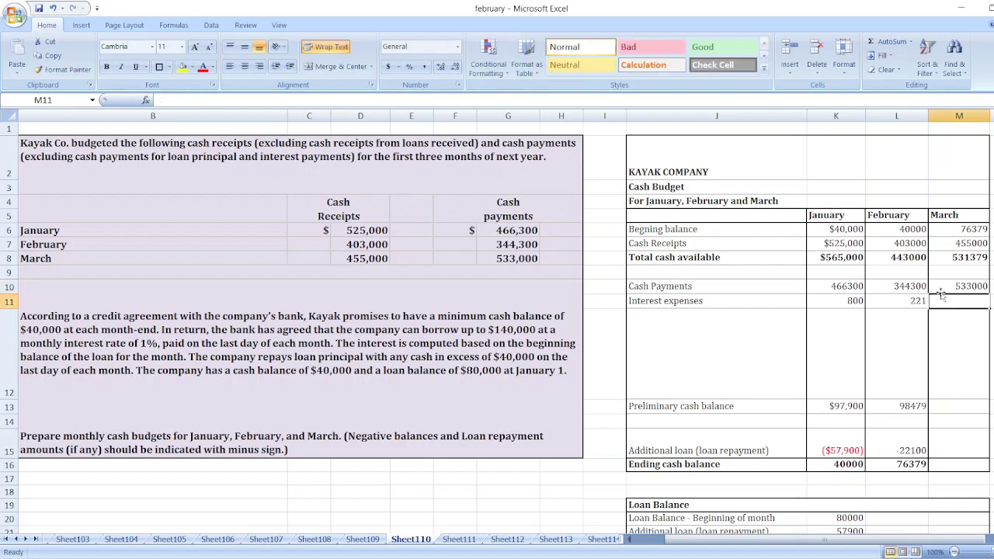
type("0")
key("Return")
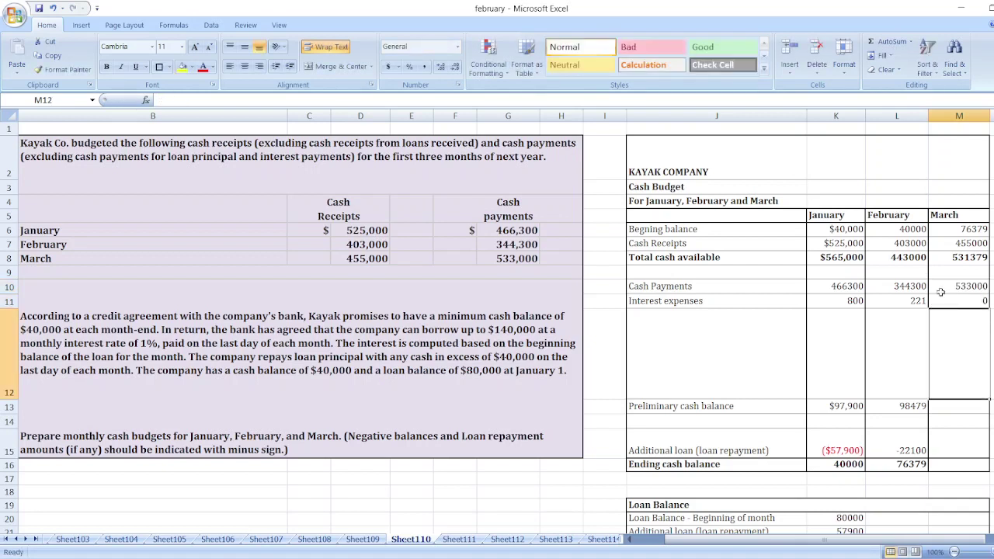
Step: Compute March's preliminary cash balance as =M8-M10, giving -1621
key("Return")
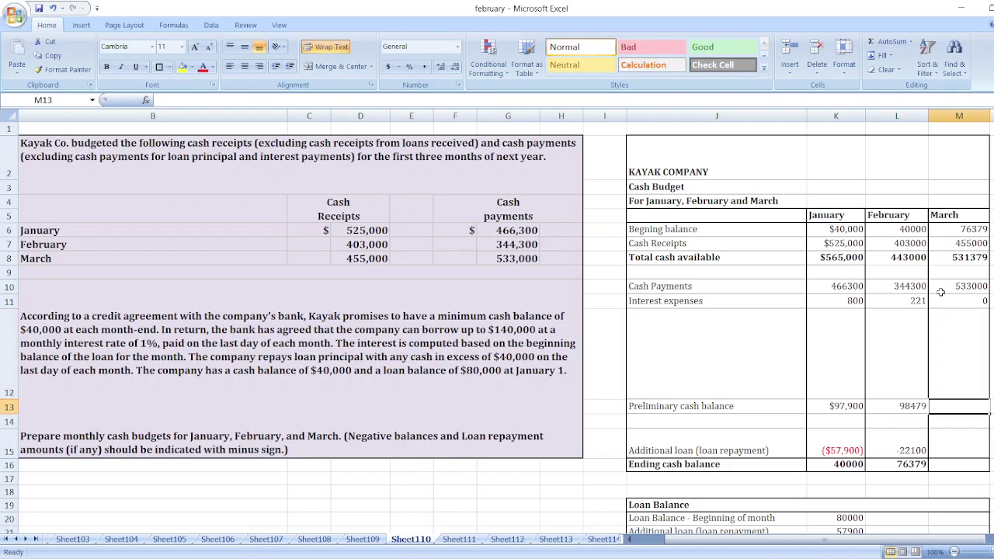
type("=")
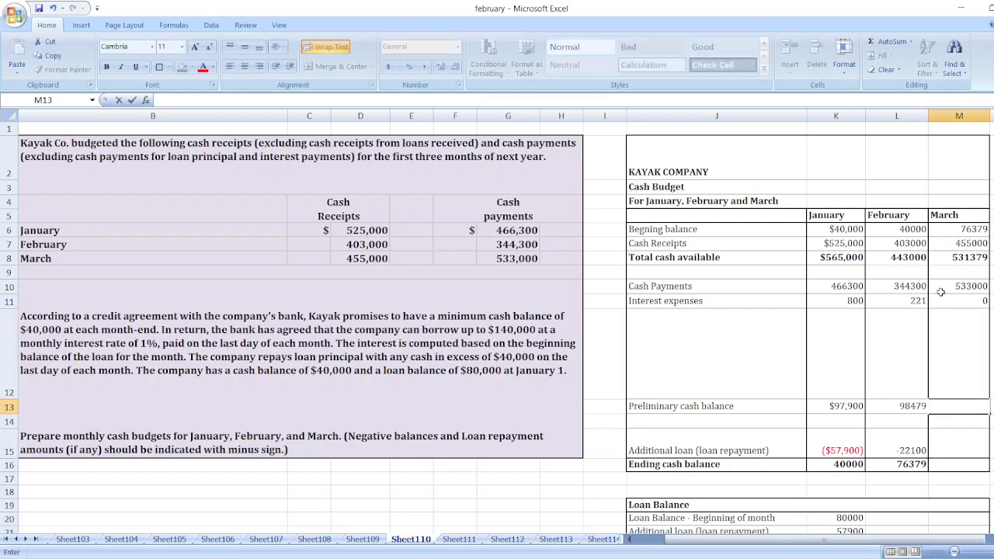
left_click(961, 257)
type("-")
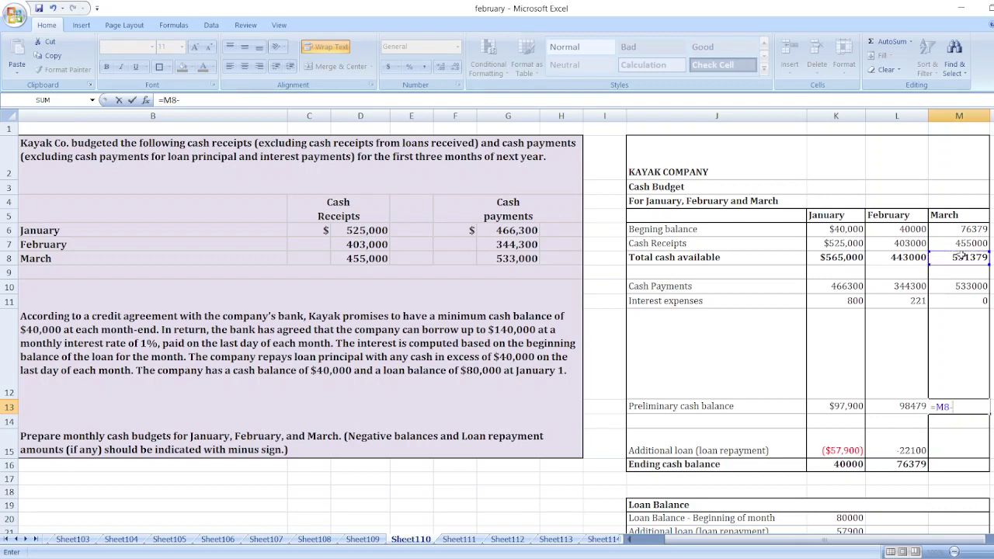
left_click(964, 288)
key("Return")
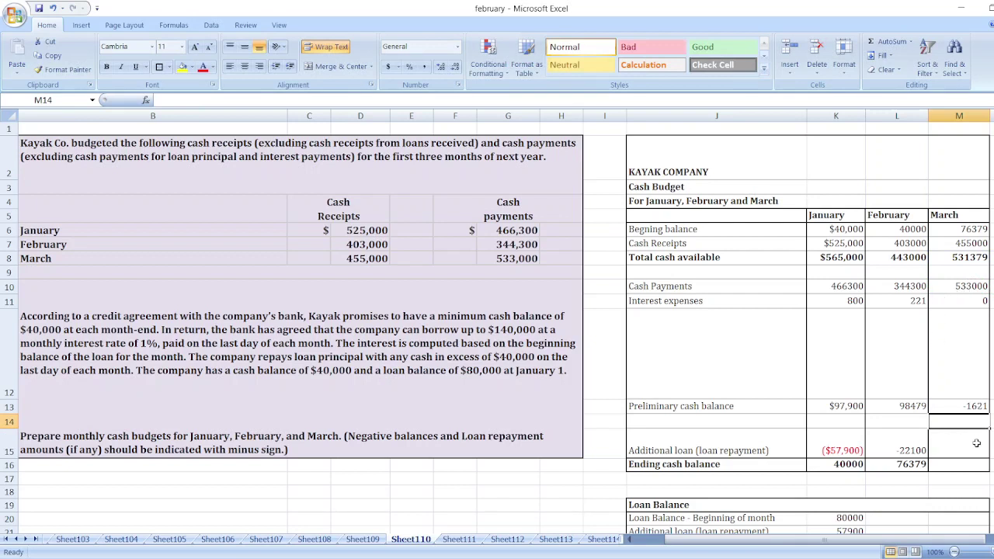
Step: Set March's ending cash to 40000 and its additional loan to =M16-M13 (41621)
left_click(963, 466)
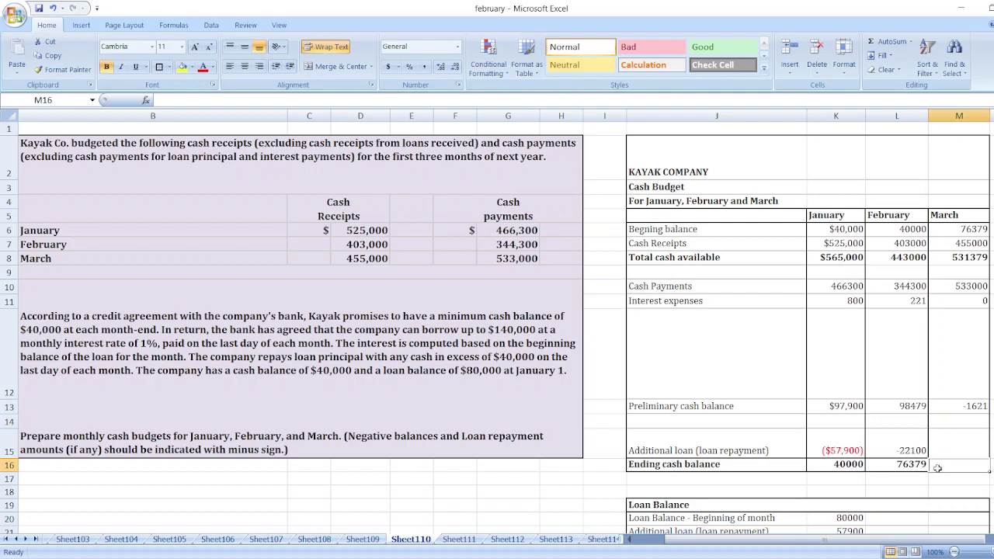
type("40000")
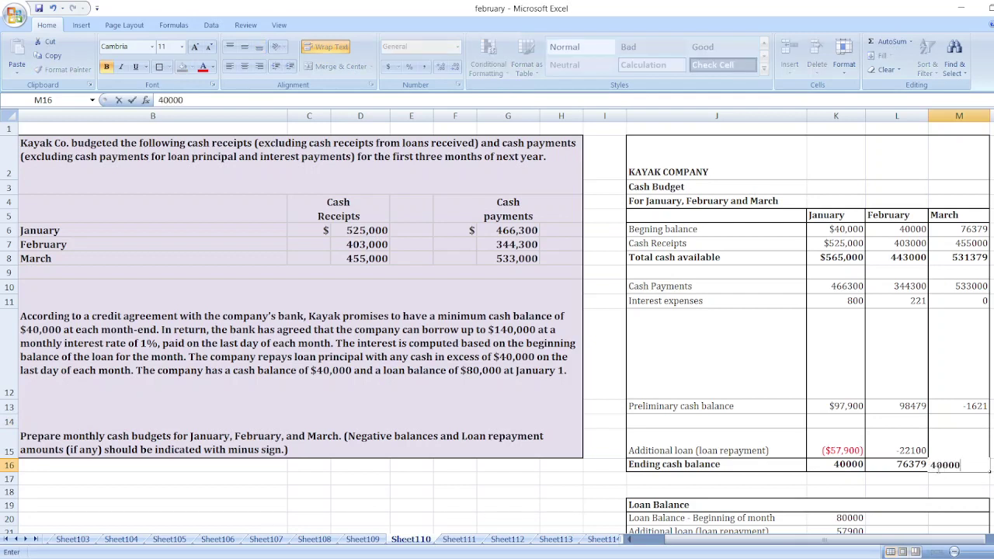
key("Return")
key("Up")
key("Up")
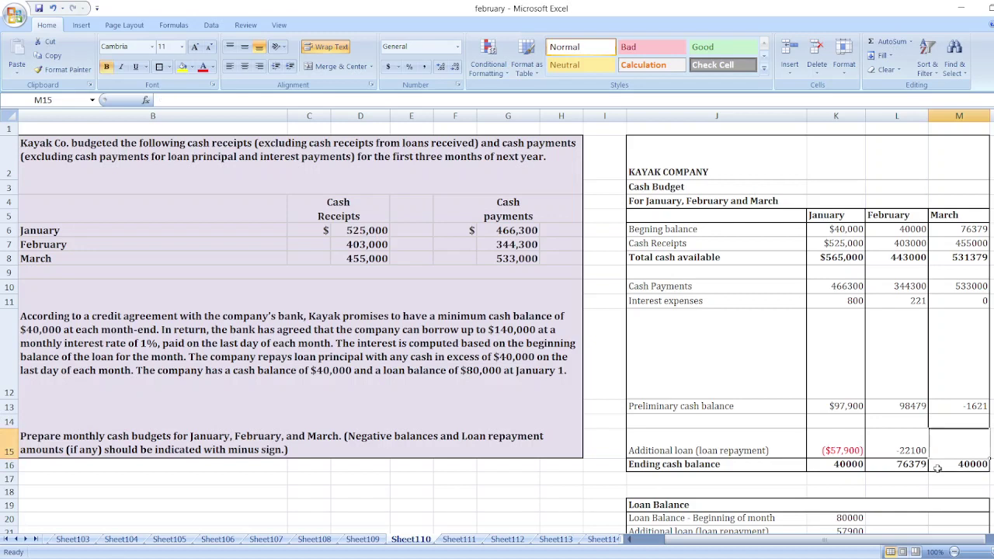
type("=")
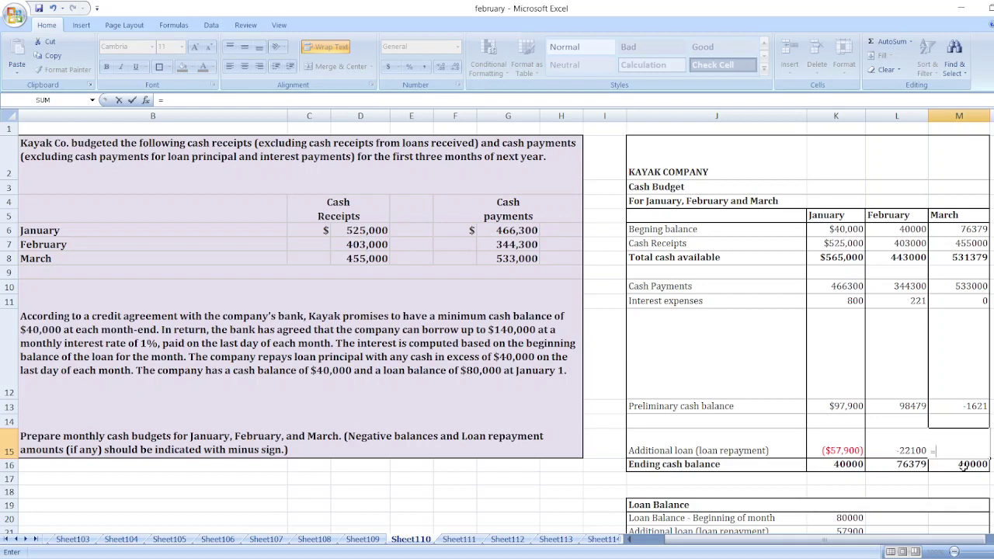
left_click(963, 464)
type("-")
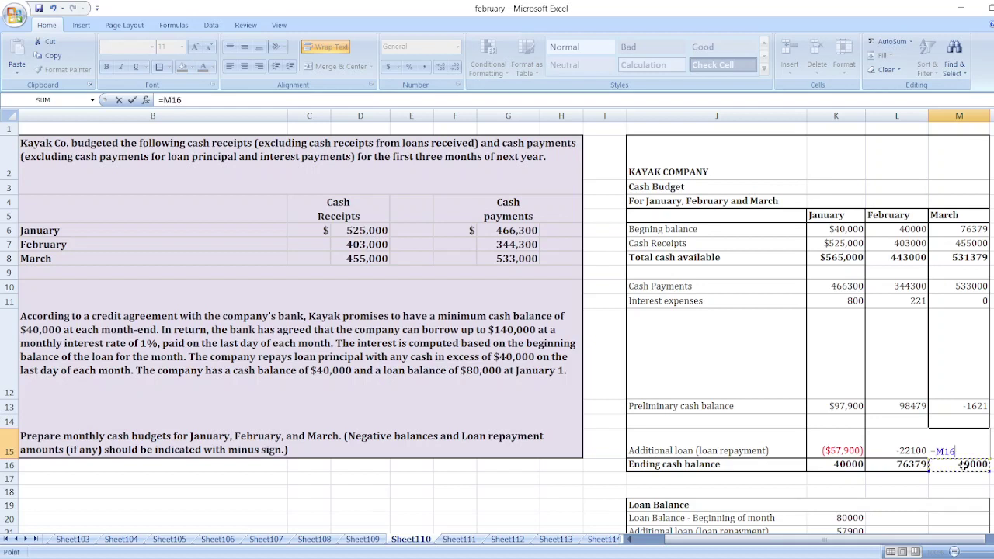
type("M13")
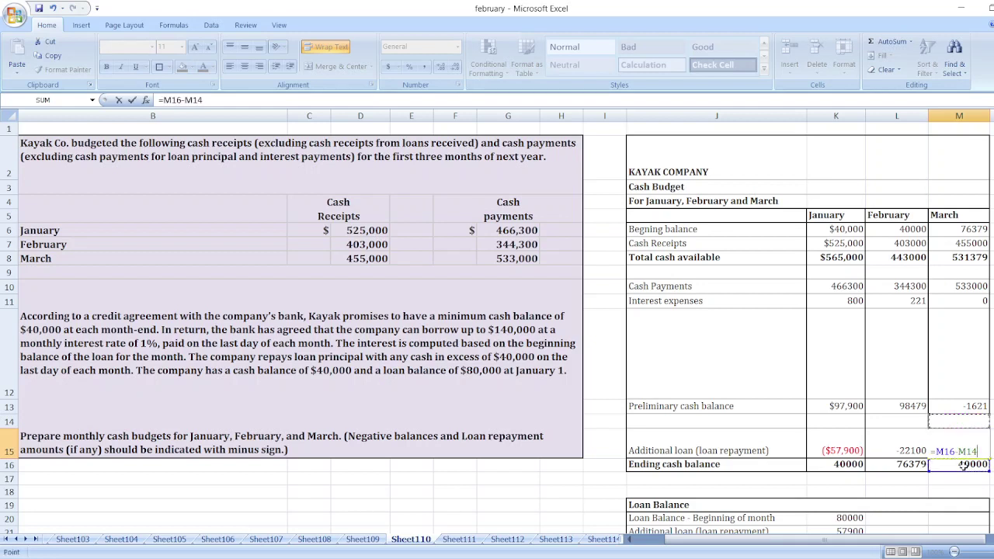
key("Return")
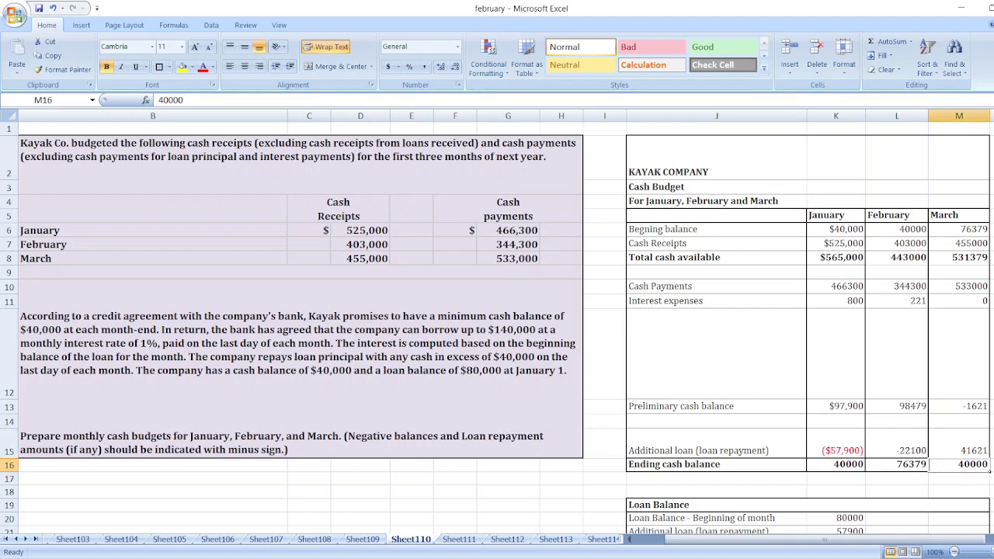
scroll(496, 326, "down", 1)
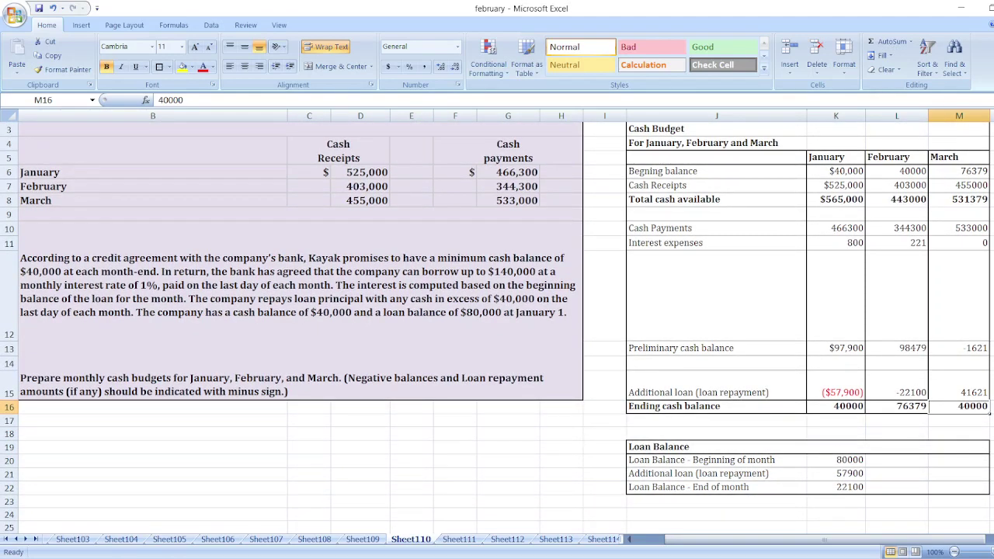